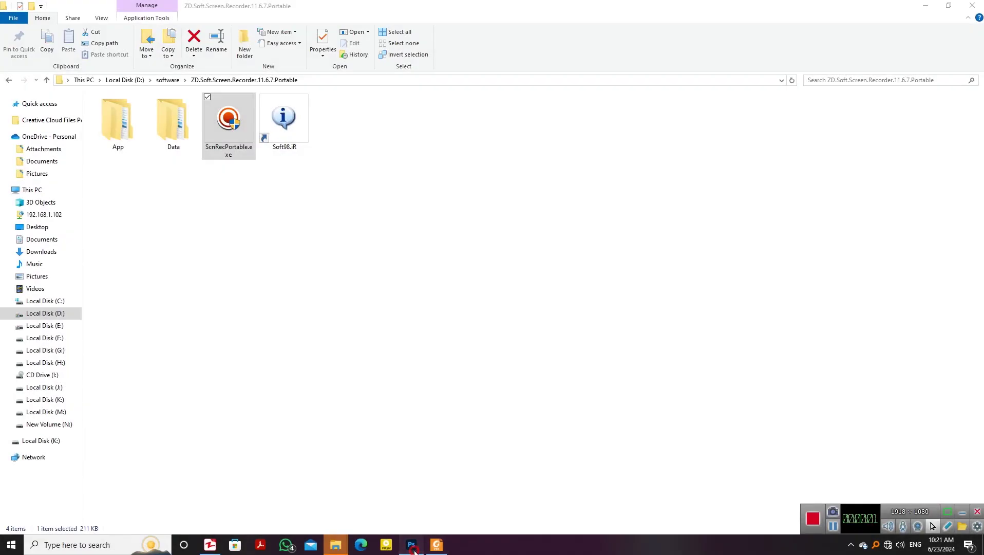
# Step: Switch to Photoshop and create a white document 10.58 cm wide and 720 pixels high at 300 pixels/inch, using pixels as the unit
pyautogui.click(411, 545)
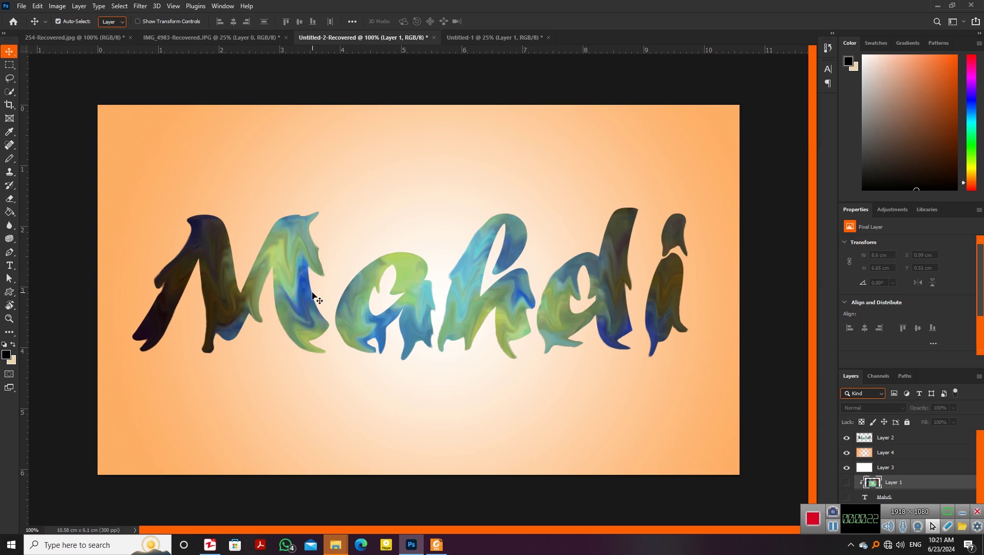
pyautogui.click(538, 308)
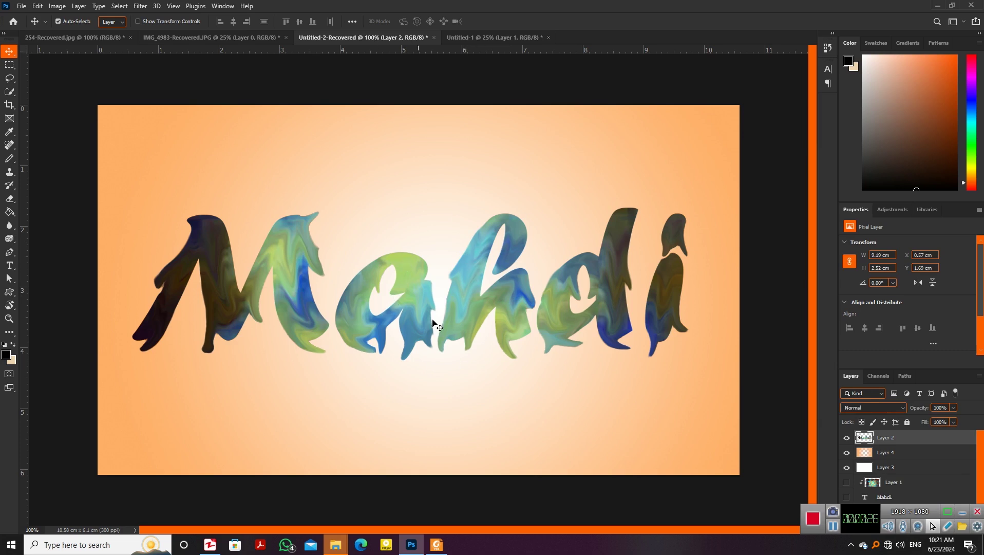
pyautogui.hotkey('ctrl', 'n')
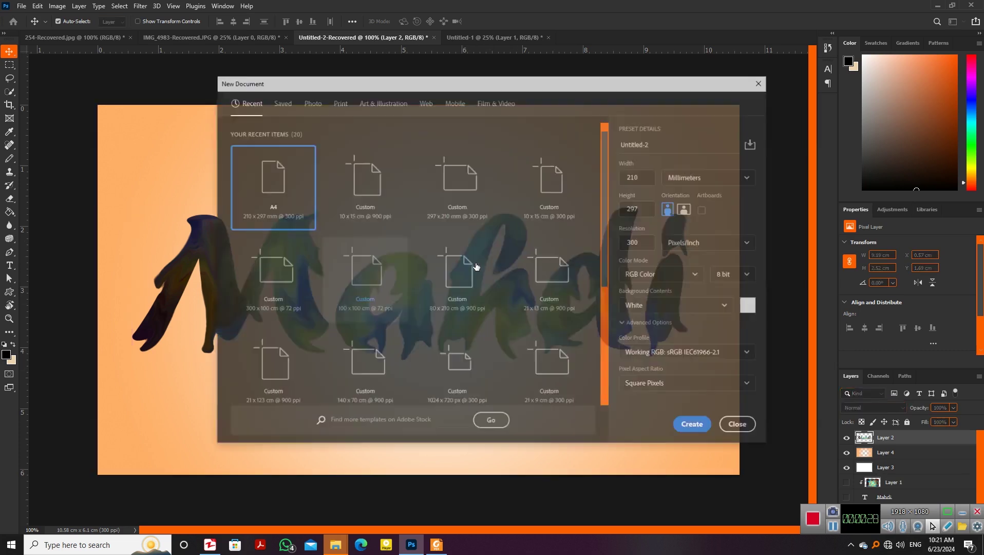
pyautogui.click(700, 177)
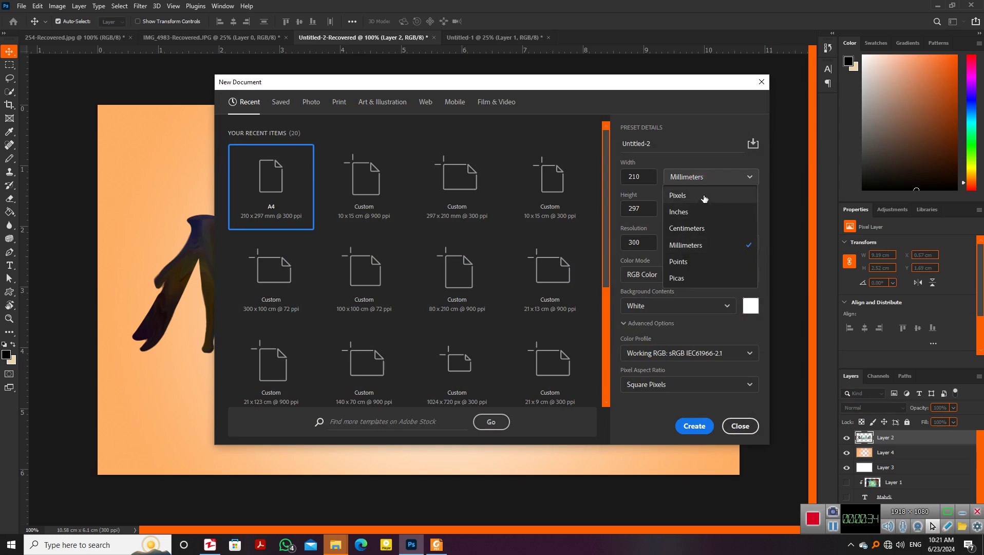
pyautogui.click(707, 199)
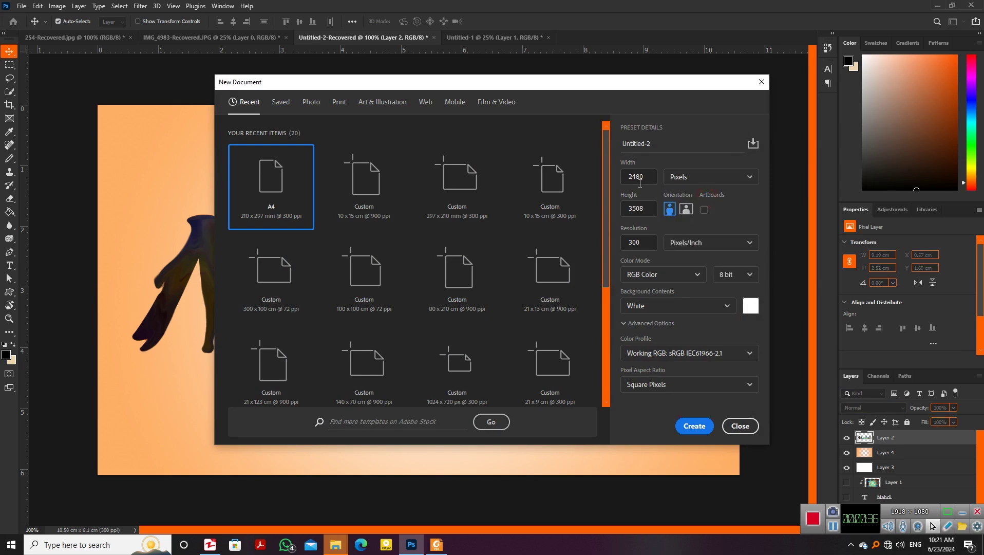
pyautogui.write('125')
pyautogui.moveTo(648, 211); pyautogui.dragTo(622, 214)
pyautogui.write('720')
pyautogui.click(695, 427)
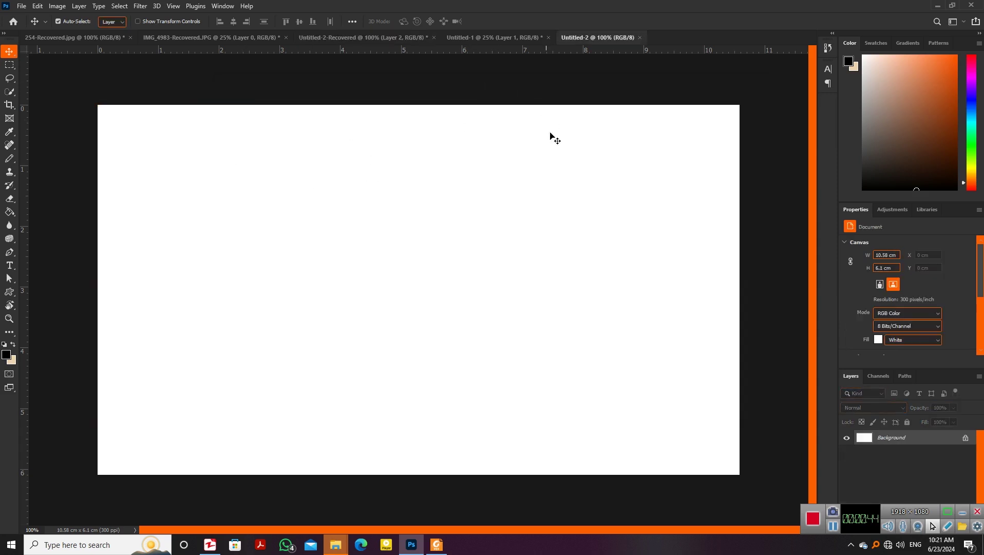
# Step: Unlock the background layer and add a text layer containing the first name near the canvas middle
pyautogui.click(966, 439)
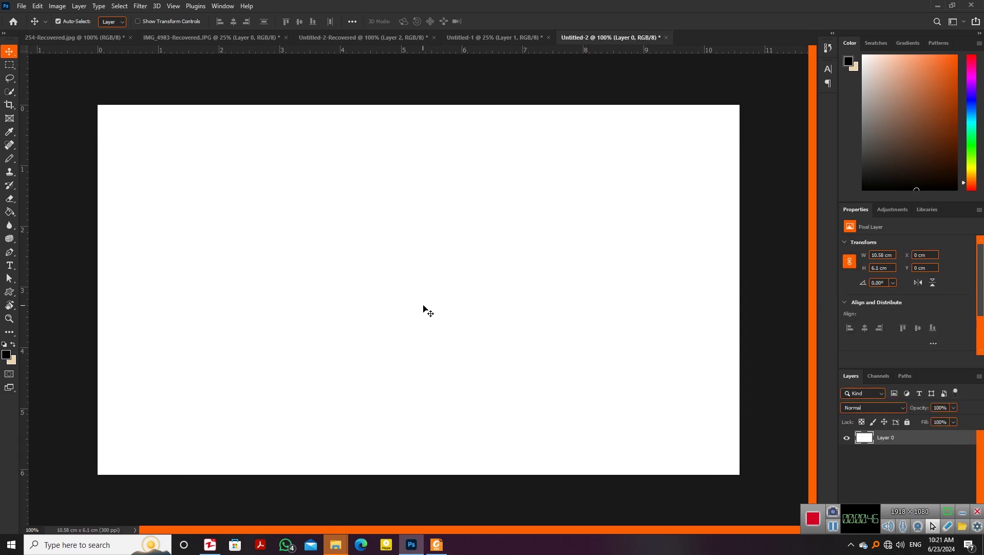
pyautogui.press('t')
pyautogui.click(380, 283)
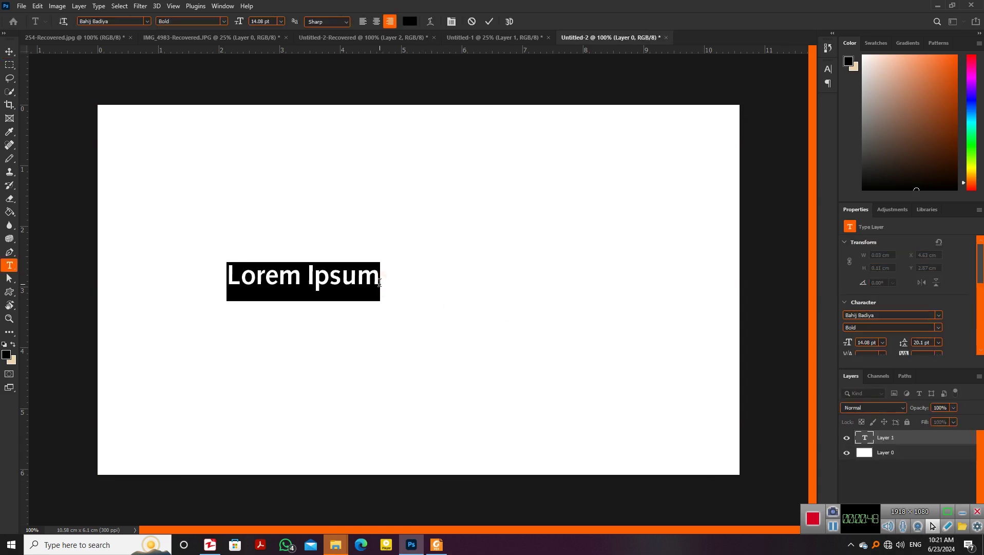
pyautogui.write('Mahdi')
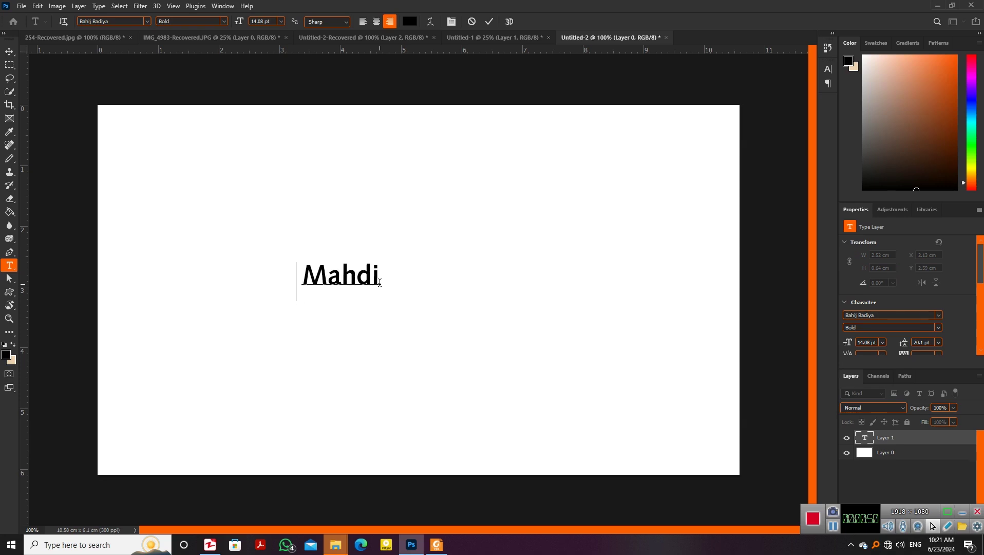
pyautogui.doubleClick(355, 272)
pyautogui.click(123, 21)
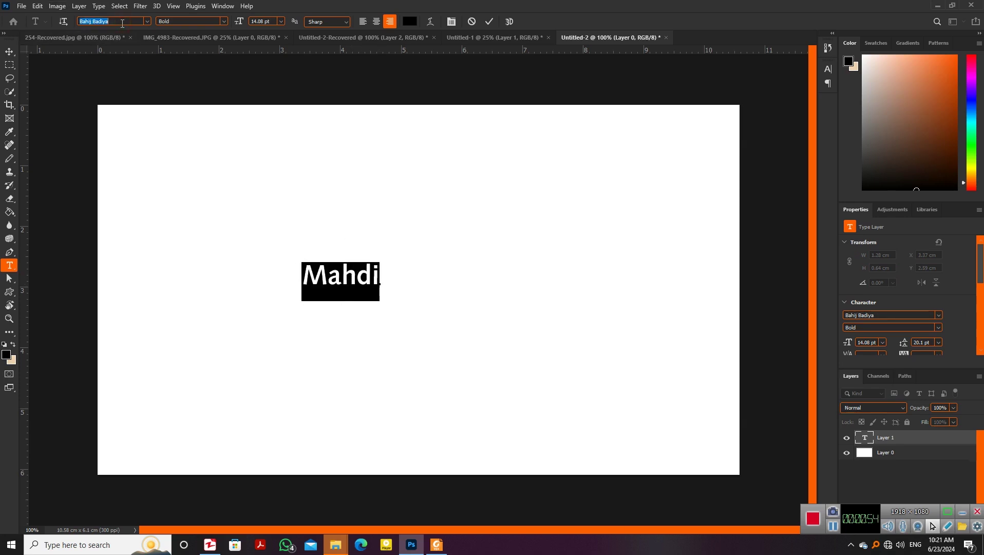
pyautogui.write('fte')
pyautogui.press('BackSpace')
pyautogui.press('BackSpace')
pyautogui.write('eta')
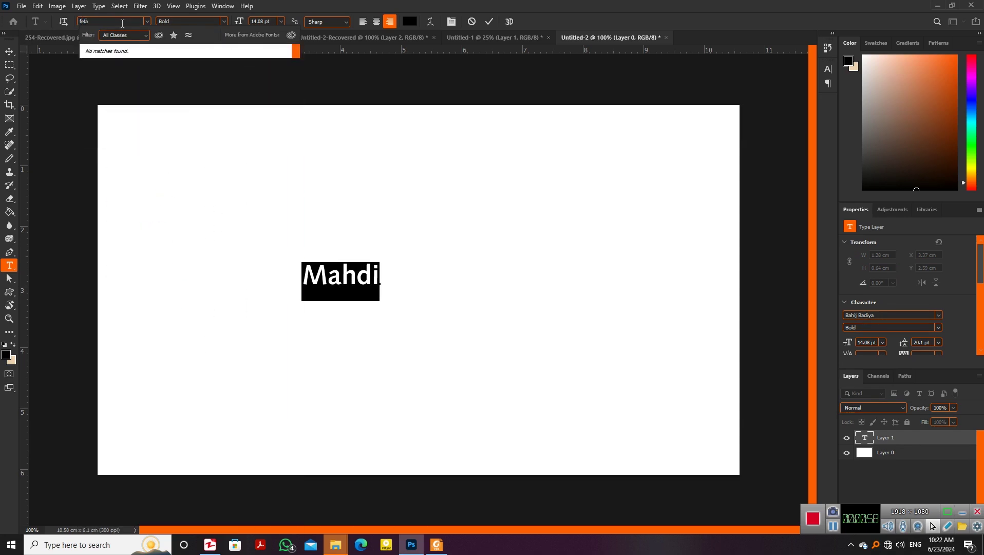
pyautogui.press('BackSpace')
pyautogui.press('BackSpace')
pyautogui.press('BackSpace')
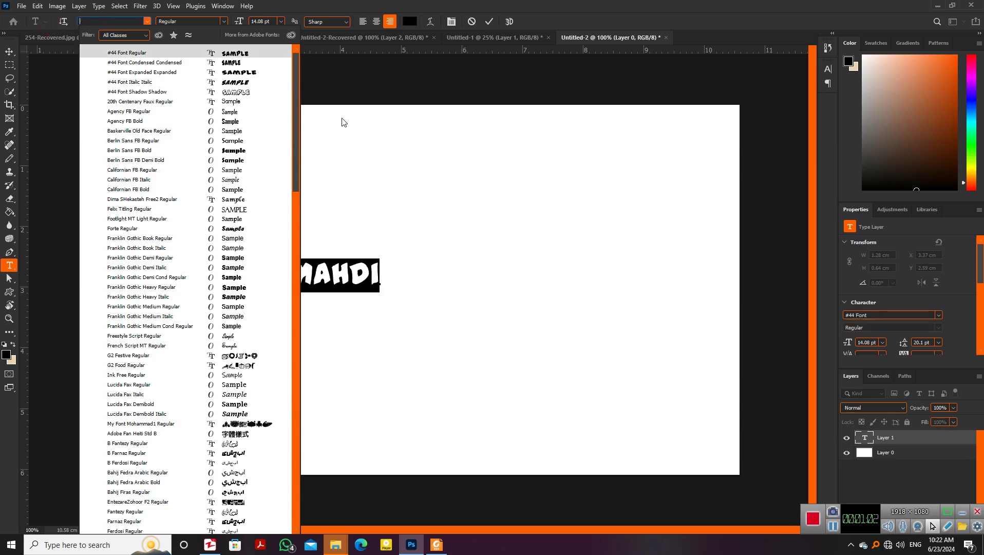
pyautogui.press('BackSpace')
pyautogui.click(328, 262)
# Step: Set the name text's size to 88 pt and move it to the middle of the canvas
pyautogui.doubleClick(341, 266)
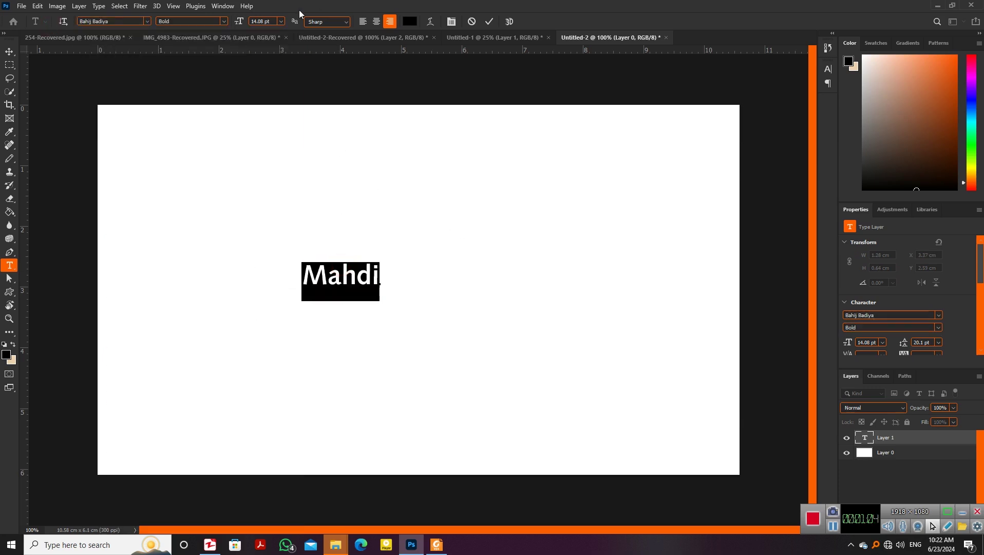
pyautogui.moveTo(243, 22); pyautogui.dragTo(280, 27)
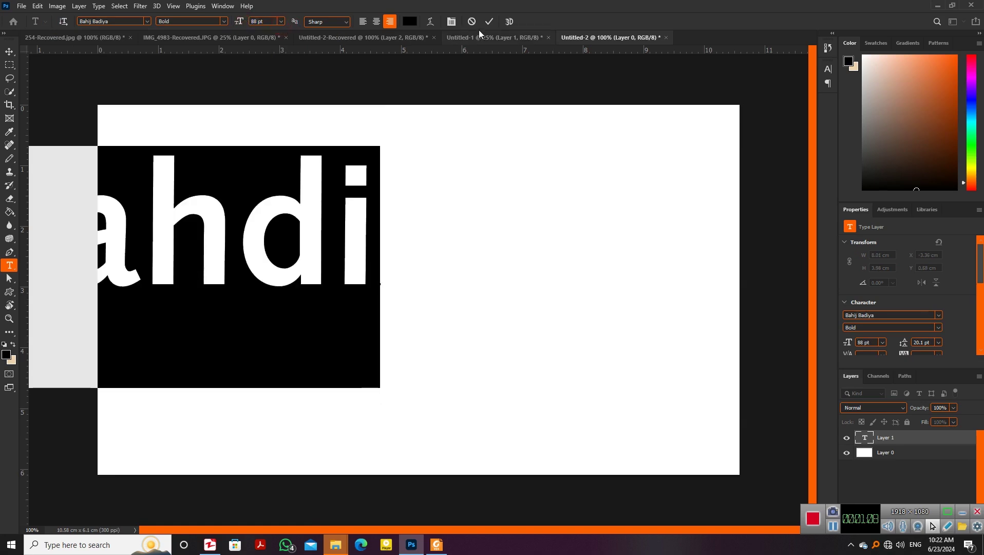
pyautogui.click(490, 21)
pyautogui.press('v')
pyautogui.moveTo(443, 270); pyautogui.dragTo(444, 271)
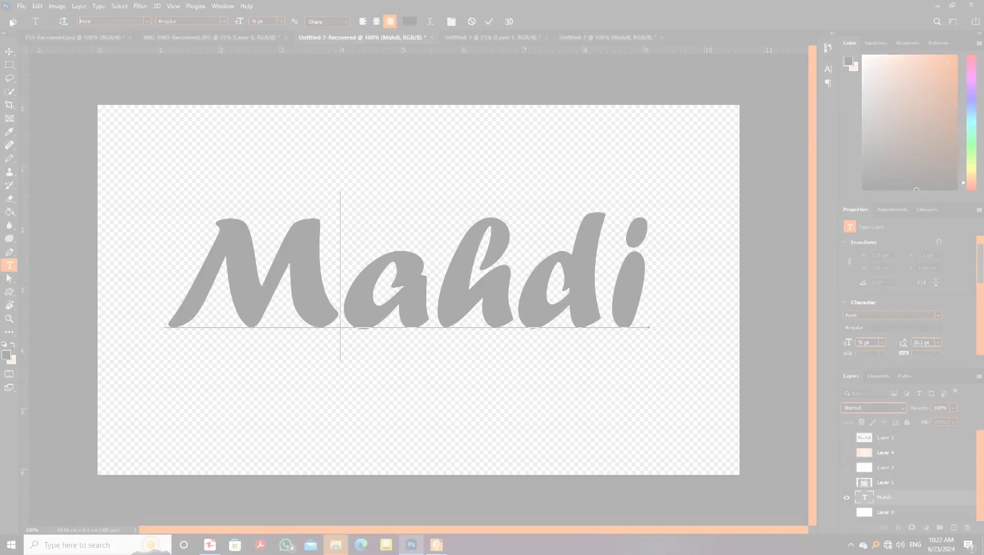
# Step: Match the font used in Untitled-2-Recovered by setting the name text in Untitled-2 to Forte Regular, and recenter the text on the canvas
pyautogui.click(50, 22)
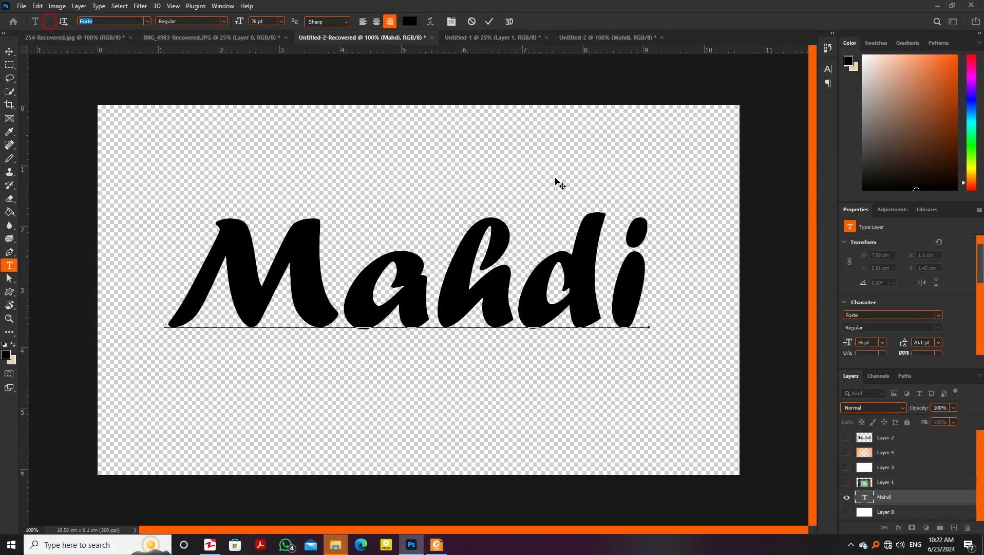
pyautogui.click(489, 21)
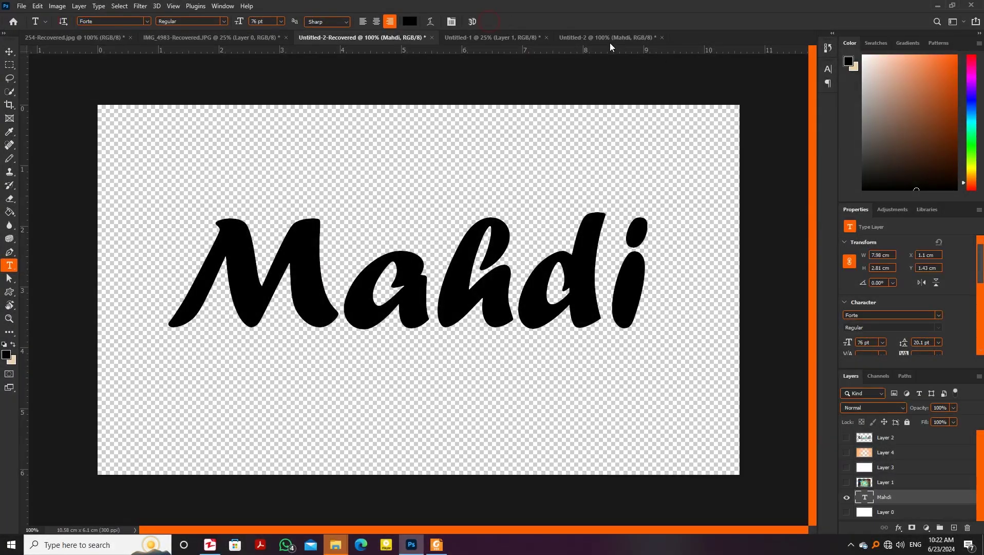
pyautogui.click(584, 36)
pyautogui.click(437, 291)
pyautogui.doubleClick(437, 291)
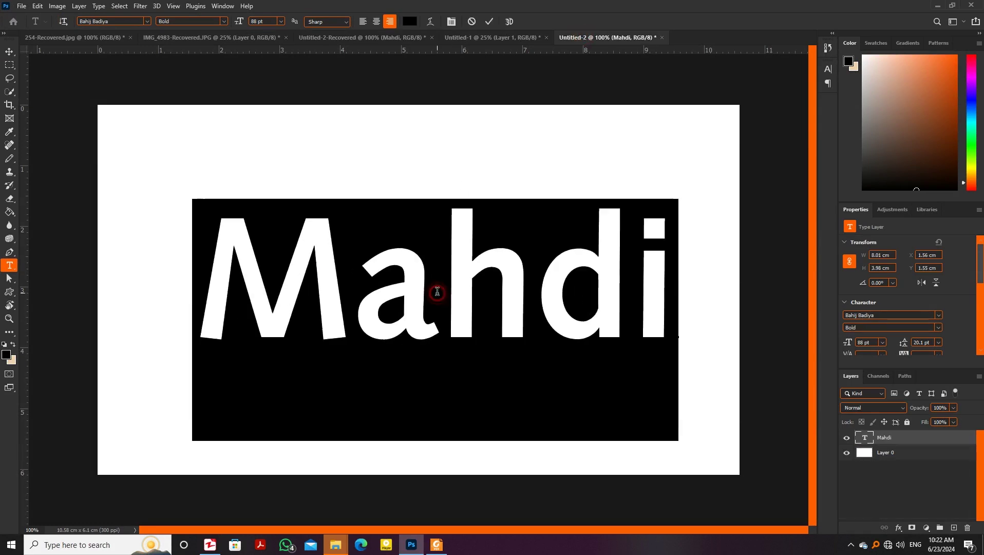
pyautogui.click(118, 20)
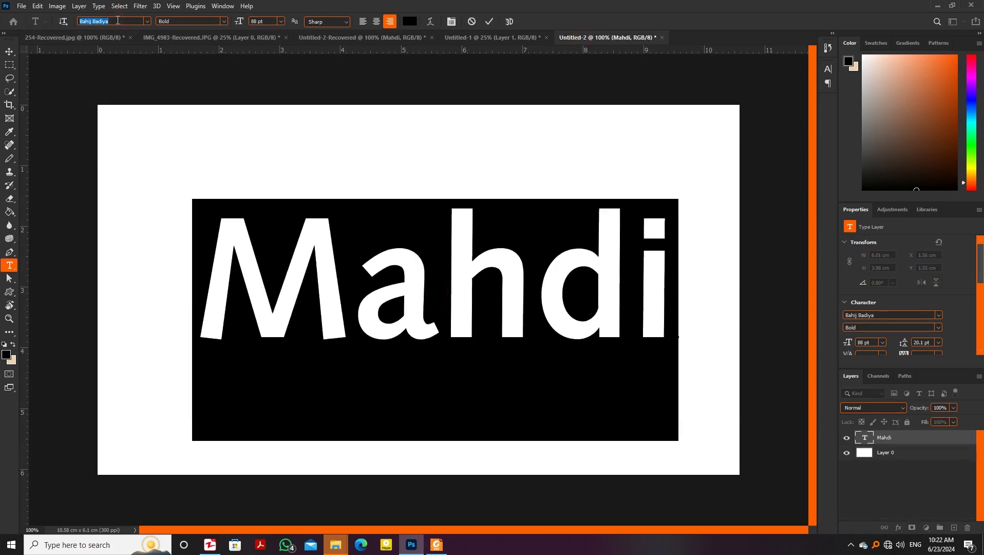
pyautogui.write('for')
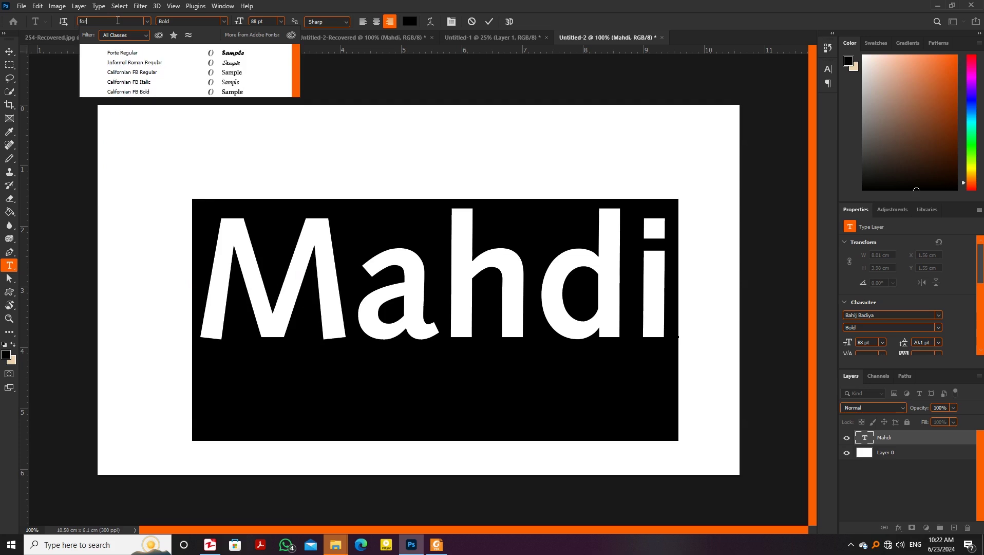
pyautogui.write('te')
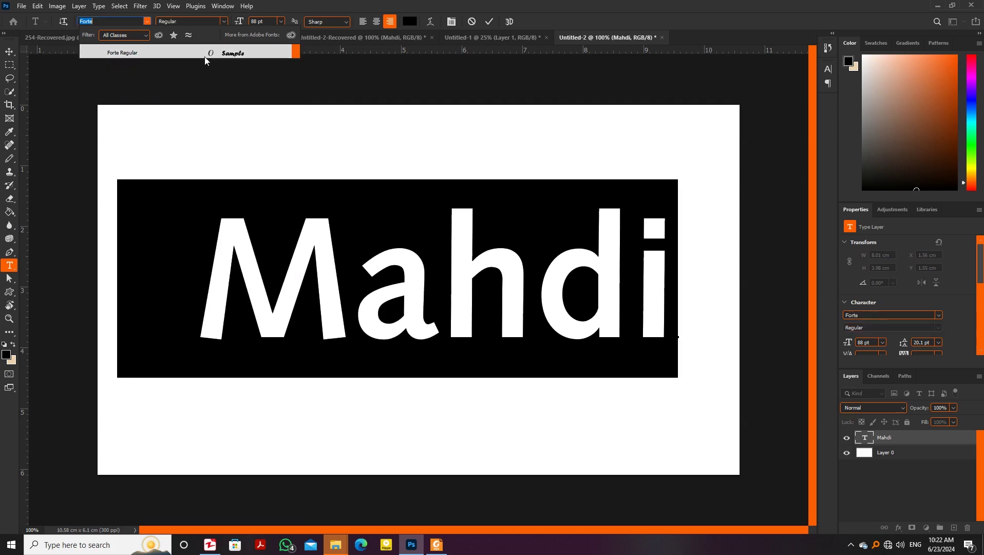
pyautogui.click(206, 54)
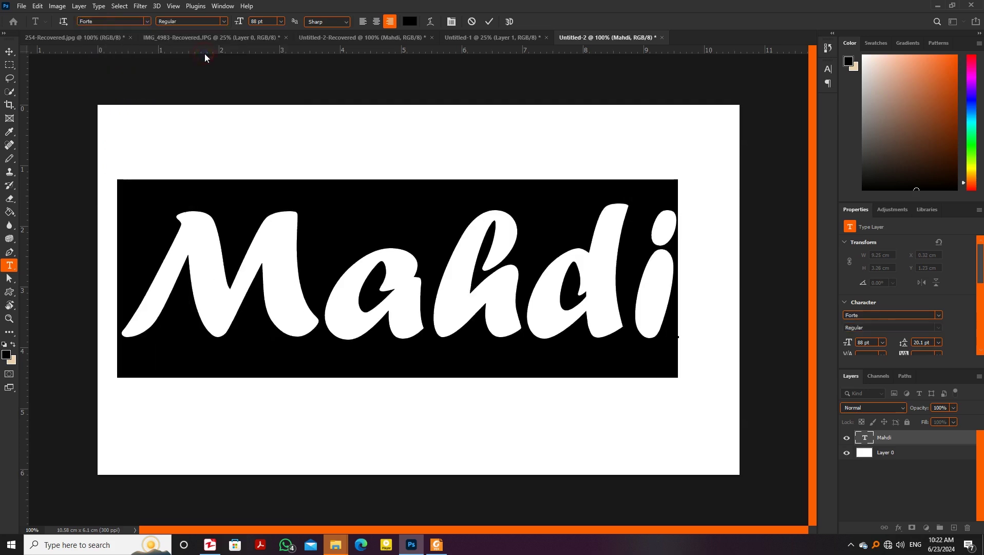
pyautogui.click(490, 23)
pyautogui.press('v')
pyautogui.moveTo(485, 305); pyautogui.dragTo(497, 309)
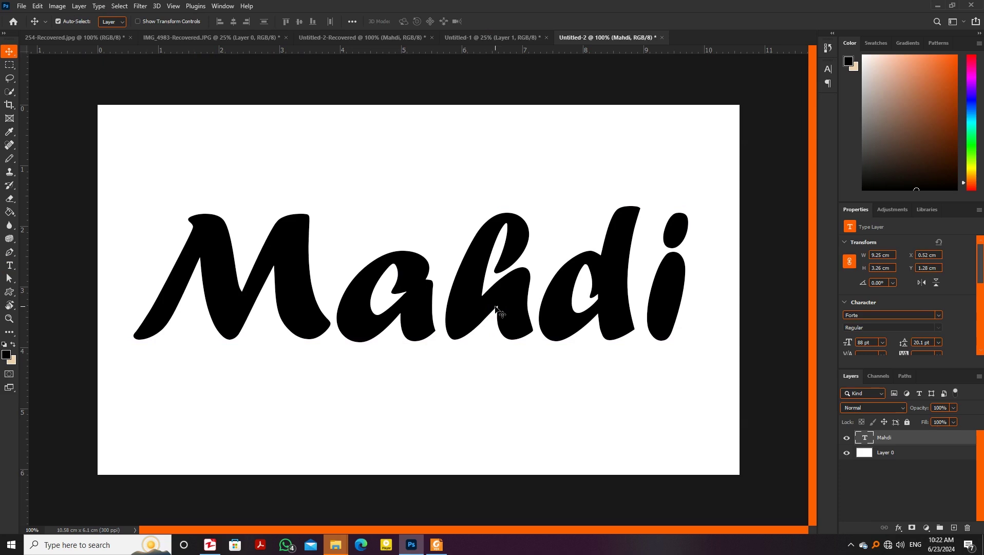
# Step: Copy the painted cloud texture from Untitled-1 into Untitled-2 and scale it to about 9.56 × 6.54 cm so it covers the text
pyautogui.click(488, 37)
pyautogui.moveTo(455, 202); pyautogui.dragTo(369, 286)
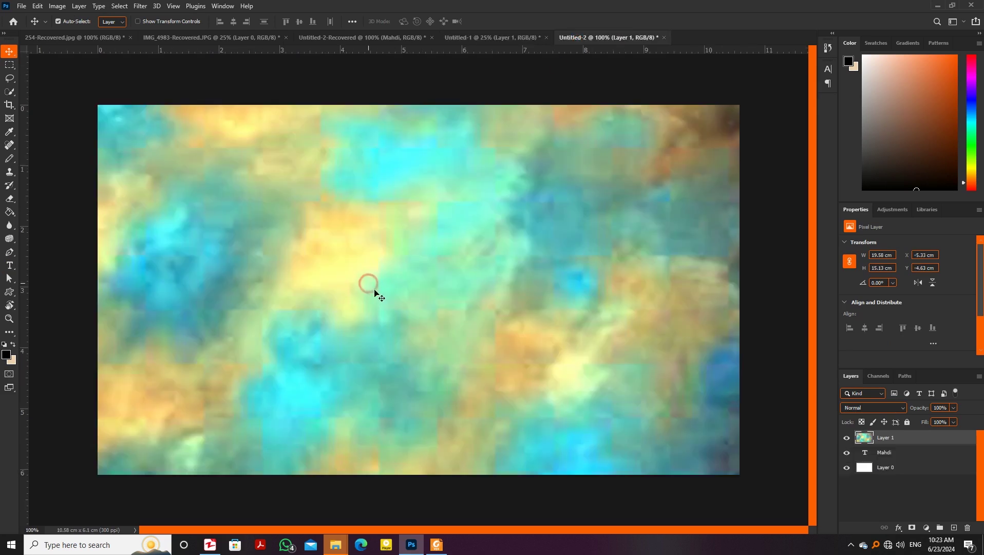
pyautogui.hotkey('ctrl', '-')
pyautogui.hotkey('ctrl', '-')
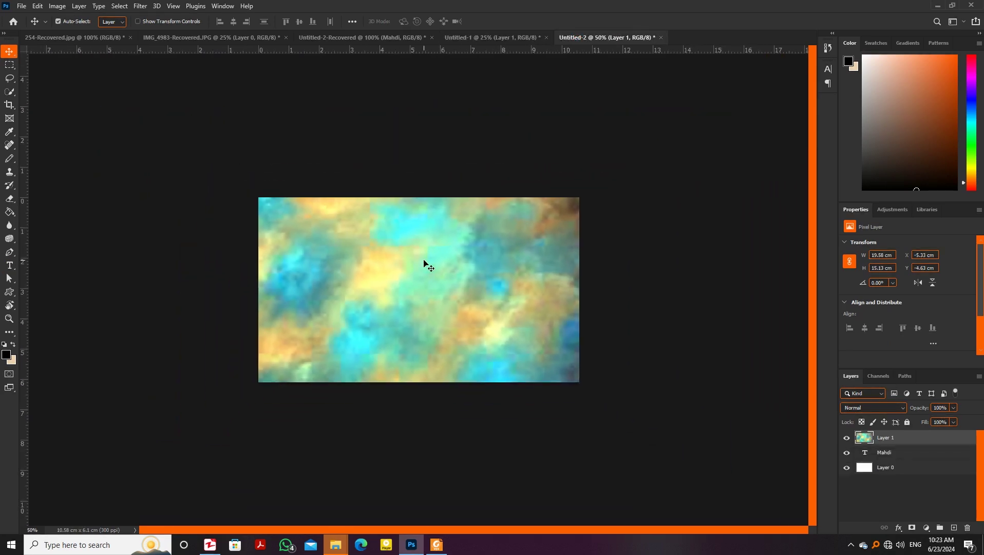
pyautogui.hotkey('ctrl', 't')
pyautogui.moveTo(425, 256)
pyautogui.mouseDown()
pyautogui.moveTo(424, 243)
pyautogui.moveTo(417, 274)
pyautogui.mouseUp()
pyautogui.moveTo(671, 83); pyautogui.dragTo(381, 259)
pyautogui.moveTo(279, 373); pyautogui.dragTo(462, 260)
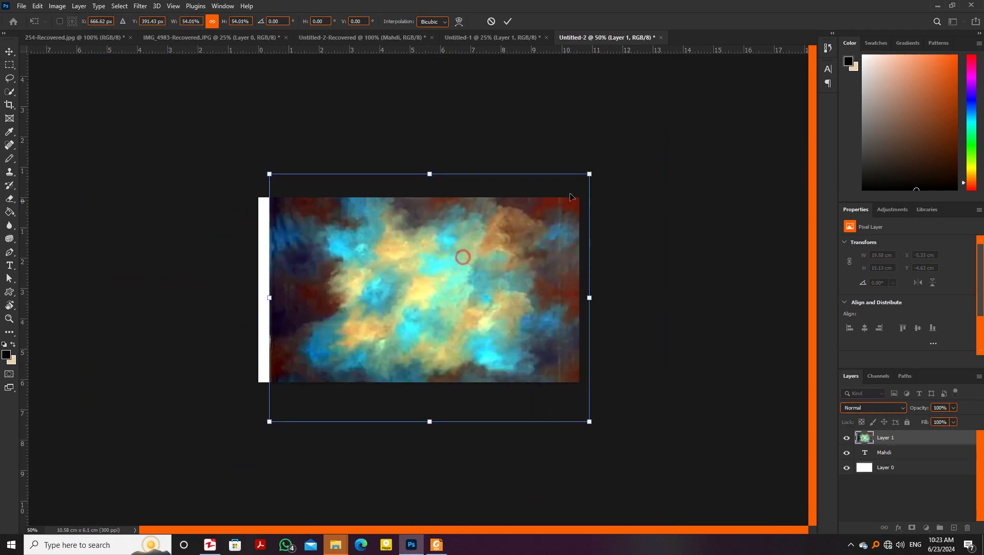
pyautogui.moveTo(591, 174); pyautogui.dragTo(533, 231)
pyautogui.moveTo(388, 309); pyautogui.dragTo(386, 293)
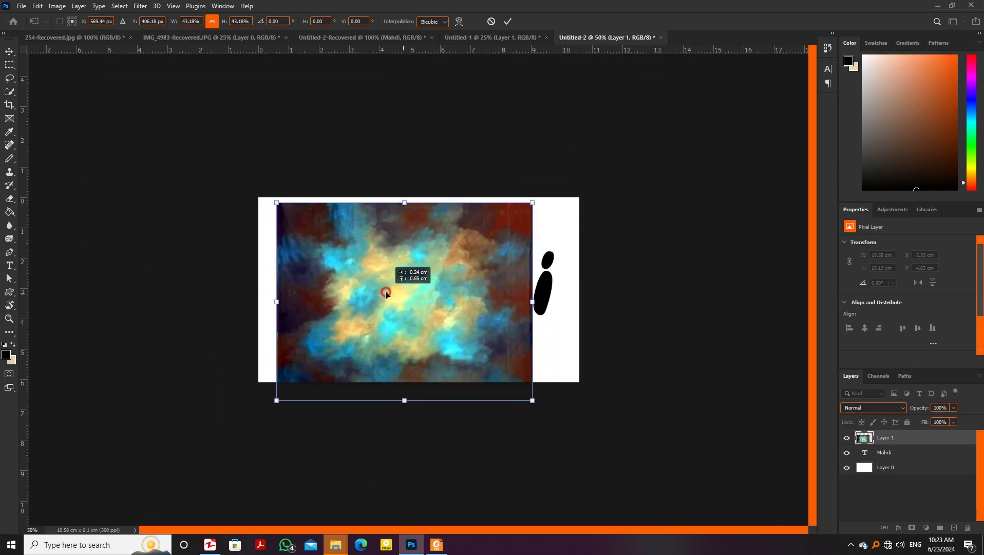
pyautogui.moveTo(539, 302); pyautogui.dragTo(566, 302)
pyautogui.moveTo(422, 304); pyautogui.dragTo(424, 301)
pyautogui.press('Return')
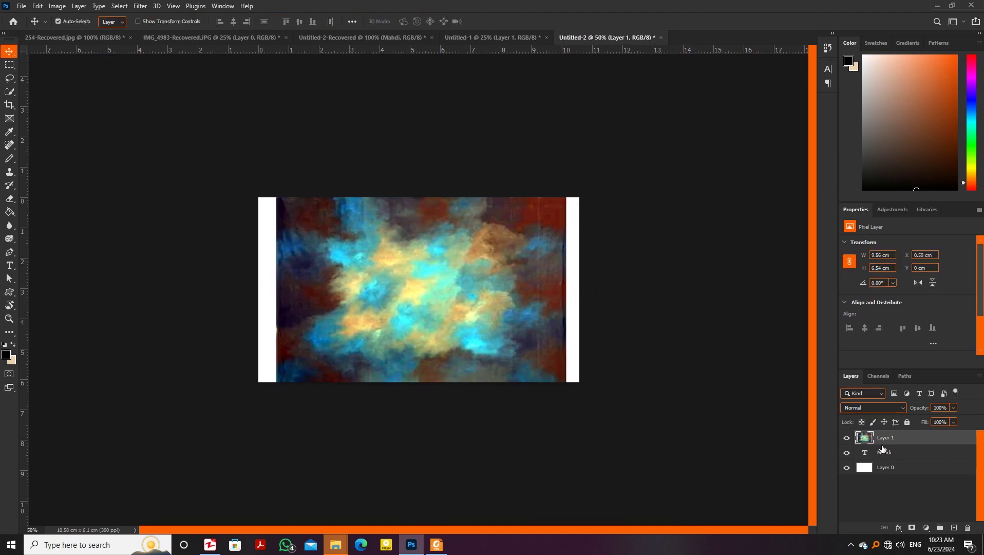
# Step: Clip the texture layer to the name text and stamp the visible layers into a new layer, with the texture and text layers hidden
pyautogui.rightClick(905, 443)
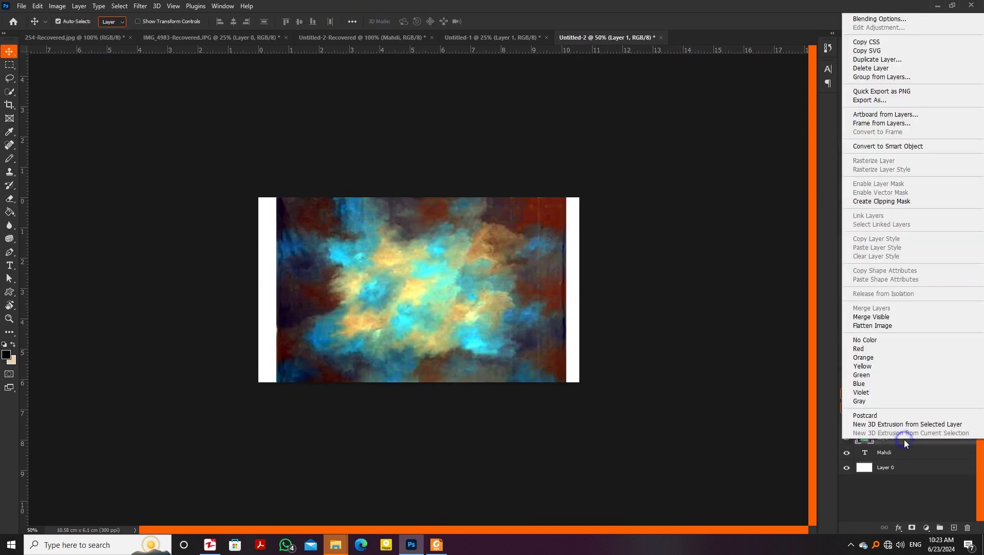
pyautogui.click(876, 202)
pyautogui.press('z')
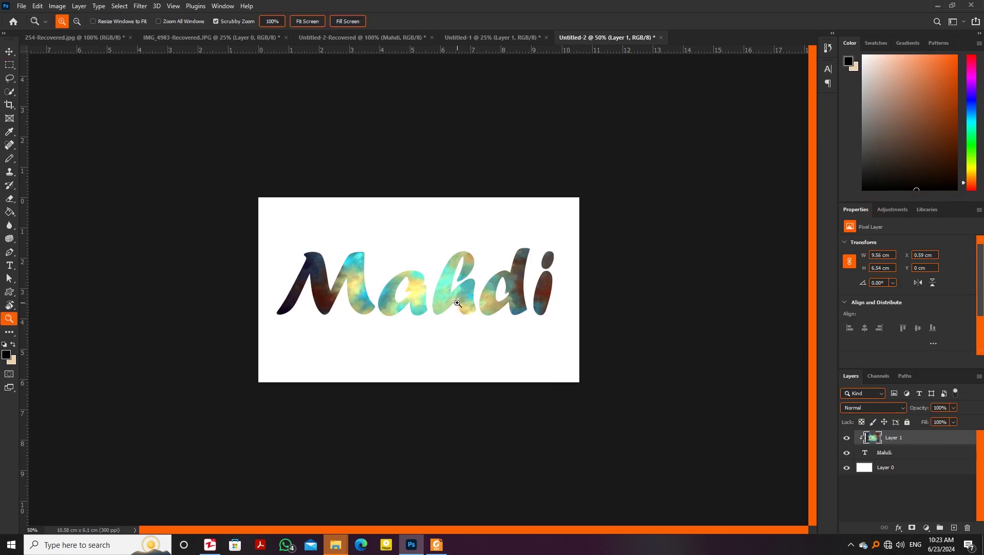
pyautogui.click(456, 304)
pyautogui.moveTo(419, 290); pyautogui.dragTo(454, 290)
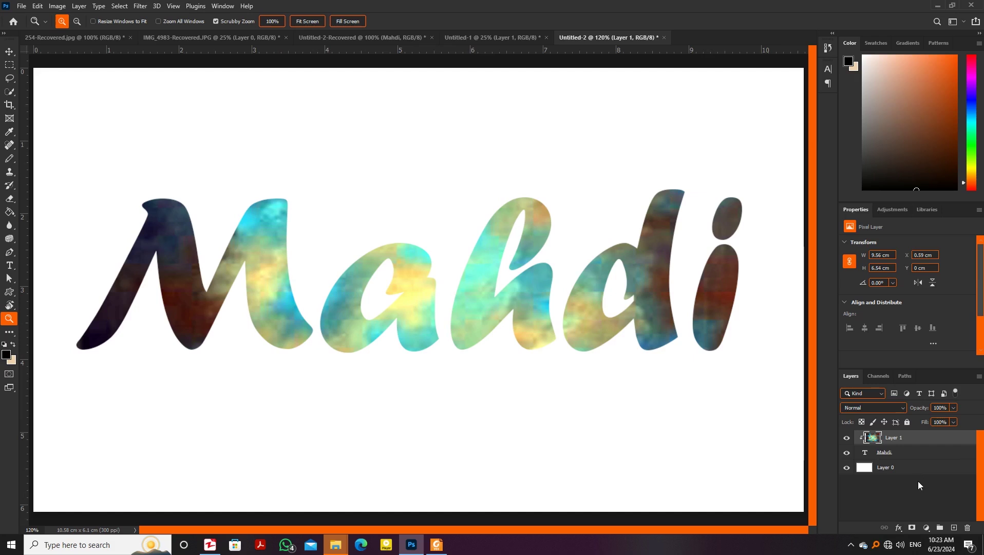
pyautogui.hotkey('ctrl', 'shift', 'alt', 'e')
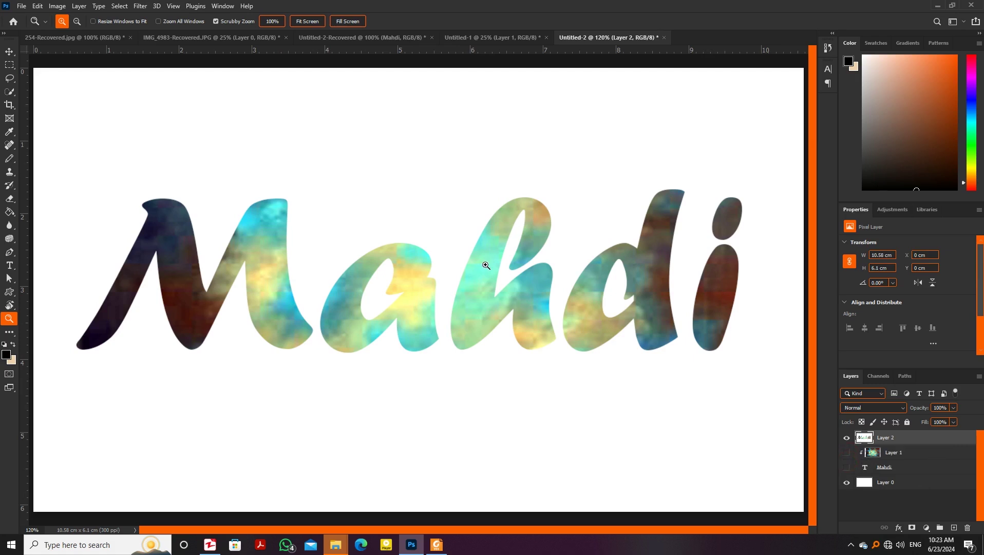
# Step: Open Liquify on the stamped layer and smear the texture inside the first letter's middle and last strokes, using Forward Warp up to brush size 40
pyautogui.click(140, 6)
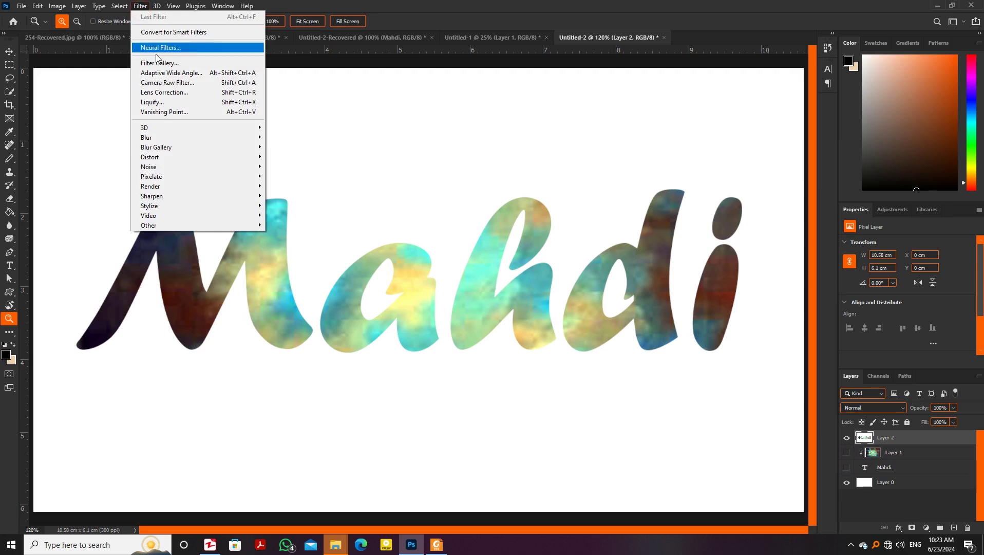
pyautogui.click(175, 103)
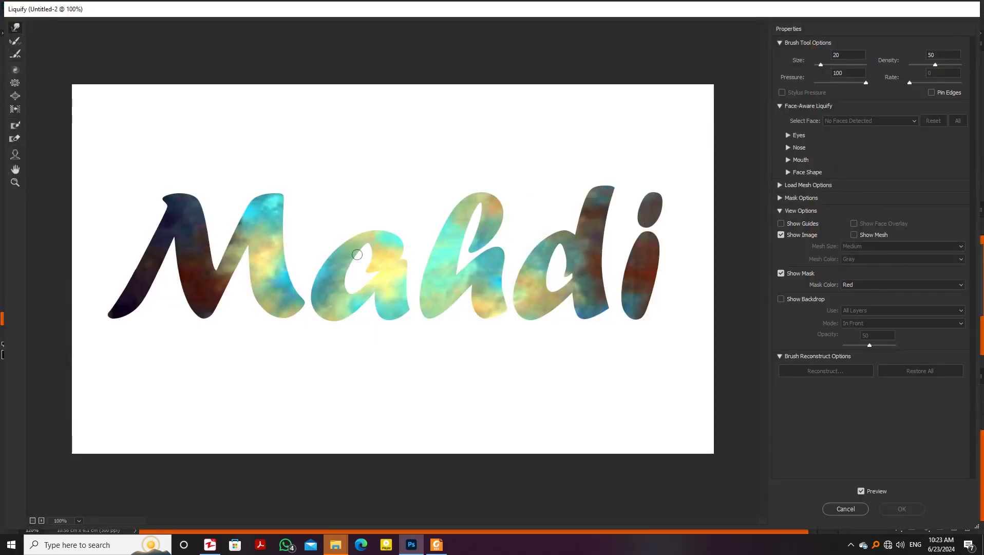
pyautogui.press('z')
pyautogui.click(217, 254)
pyautogui.click(216, 254)
pyautogui.moveTo(261, 259); pyautogui.dragTo(207, 251)
pyautogui.click(15, 27)
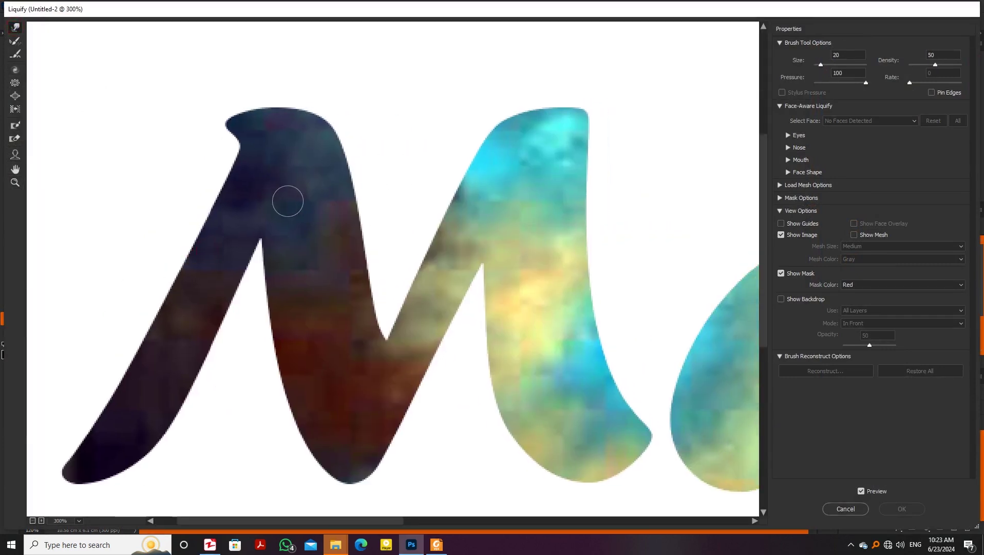
pyautogui.press(']')
pyautogui.press(']')
pyautogui.press(']')
pyautogui.moveTo(294, 193); pyautogui.dragTo(354, 411)
pyautogui.moveTo(500, 188); pyautogui.dragTo(399, 366)
pyautogui.press(']')
pyautogui.moveTo(549, 149)
pyautogui.mouseDown()
pyautogui.moveTo(527, 257)
pyautogui.moveTo(576, 395)
pyautogui.moveTo(609, 423)
pyautogui.mouseUp()
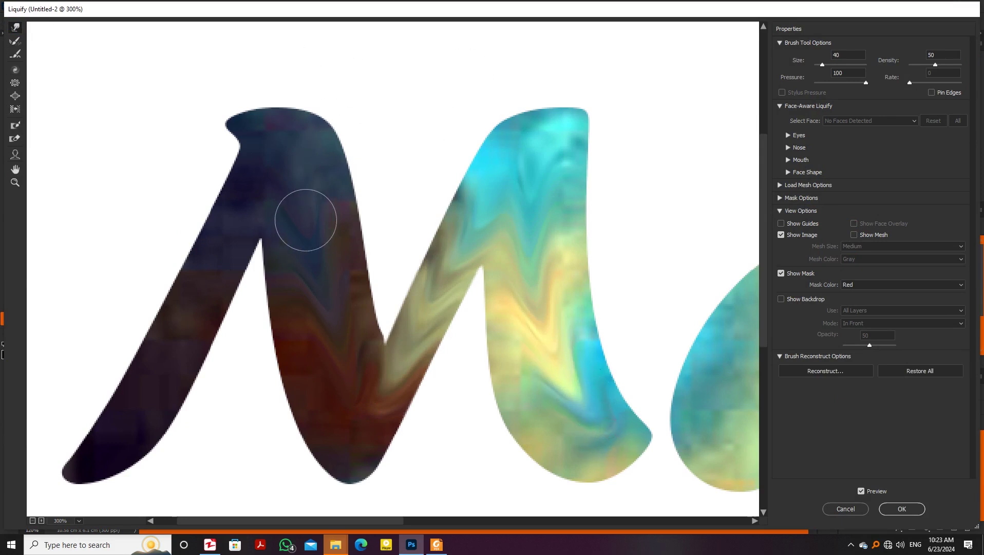
# Step: Smear the texture down the first letter's slanted opening stem with a size 30 warp brush
pyautogui.press('[')
pyautogui.press('[')
pyautogui.moveTo(266, 181)
pyautogui.mouseDown()
pyautogui.moveTo(248, 193)
pyautogui.moveTo(191, 330)
pyautogui.moveTo(132, 411)
pyautogui.mouseUp()
# Step: Warp the texture inside the second letter's bowl and stem into flowing waves
pyautogui.moveTo(555, 333); pyautogui.dragTo(245, 249)
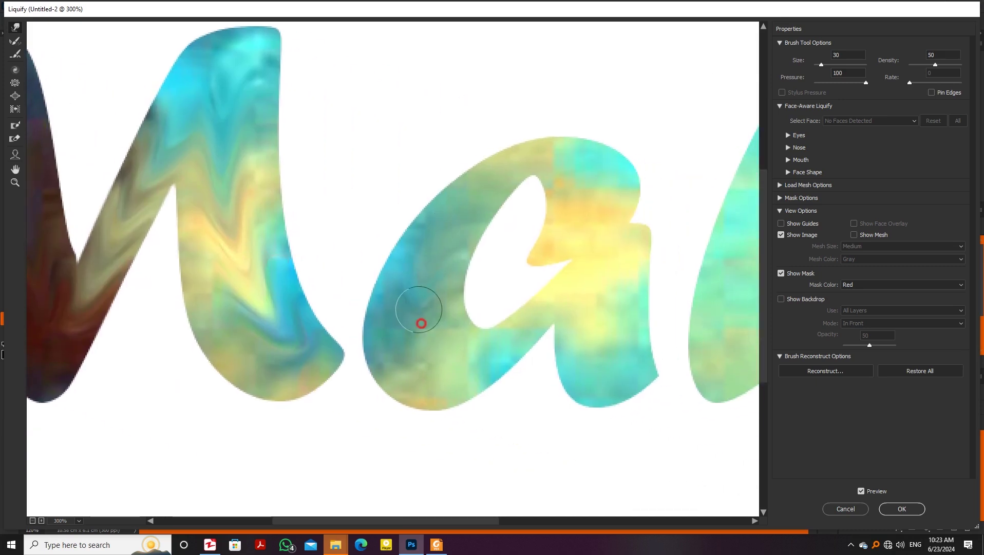
pyautogui.moveTo(453, 358)
pyautogui.mouseDown()
pyautogui.moveTo(488, 349)
pyautogui.moveTo(419, 371)
pyautogui.moveTo(511, 330)
pyautogui.mouseUp()
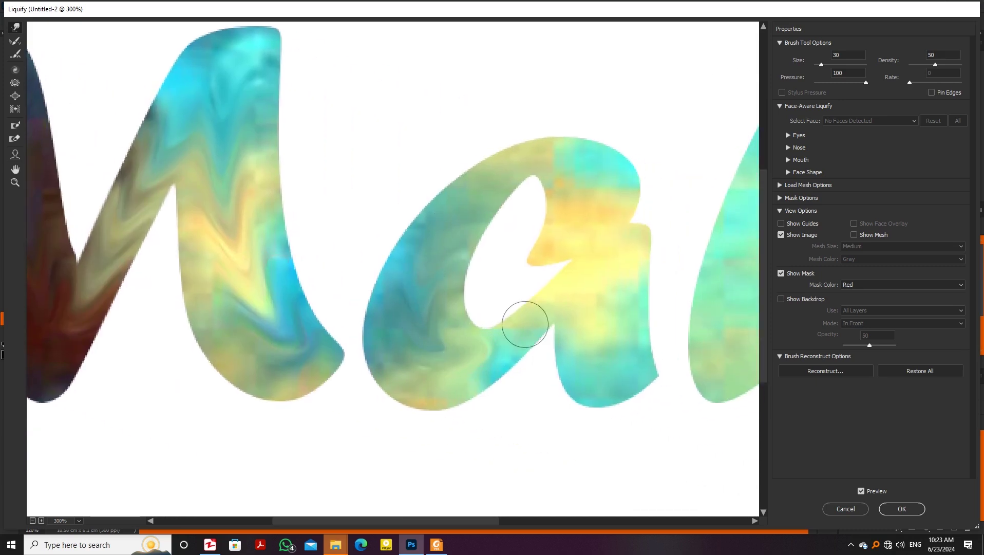
pyautogui.press(']')
pyautogui.moveTo(627, 261)
pyautogui.mouseDown()
pyautogui.moveTo(540, 320)
pyautogui.moveTo(612, 282)
pyautogui.moveTo(598, 338)
pyautogui.moveTo(611, 368)
pyautogui.moveTo(631, 381)
pyautogui.mouseUp()
pyautogui.moveTo(539, 208)
pyautogui.mouseDown()
pyautogui.moveTo(592, 190)
pyautogui.moveTo(581, 170)
pyautogui.moveTo(518, 164)
pyautogui.moveTo(476, 186)
pyautogui.moveTo(436, 231)
pyautogui.moveTo(430, 264)
pyautogui.mouseUp()
# Step: Warp the texture along the third letter's tall stem and arch into wavy streaks
pyautogui.press('space')
pyautogui.moveTo(647, 210)
pyautogui.mouseDown()
pyautogui.moveTo(399, 165)
pyautogui.moveTo(323, 141)
pyautogui.mouseUp()
pyautogui.moveTo(406, 142); pyautogui.dragTo(384, 282)
pyautogui.moveTo(464, 182)
pyautogui.mouseDown()
pyautogui.moveTo(437, 213)
pyautogui.moveTo(393, 319)
pyautogui.moveTo(395, 404)
pyautogui.moveTo(419, 399)
pyautogui.moveTo(561, 306)
pyautogui.moveTo(552, 395)
pyautogui.mouseUp()
pyautogui.moveTo(530, 237)
pyautogui.mouseDown()
pyautogui.moveTo(549, 129)
pyautogui.moveTo(459, 169)
pyautogui.moveTo(441, 236)
pyautogui.mouseUp()
# Step: Warp the texture inside the fourth letter's bowl and down its full stem with a size 25 brush
pyautogui.press('space')
pyautogui.moveTo(571, 221); pyautogui.dragTo(257, 131)
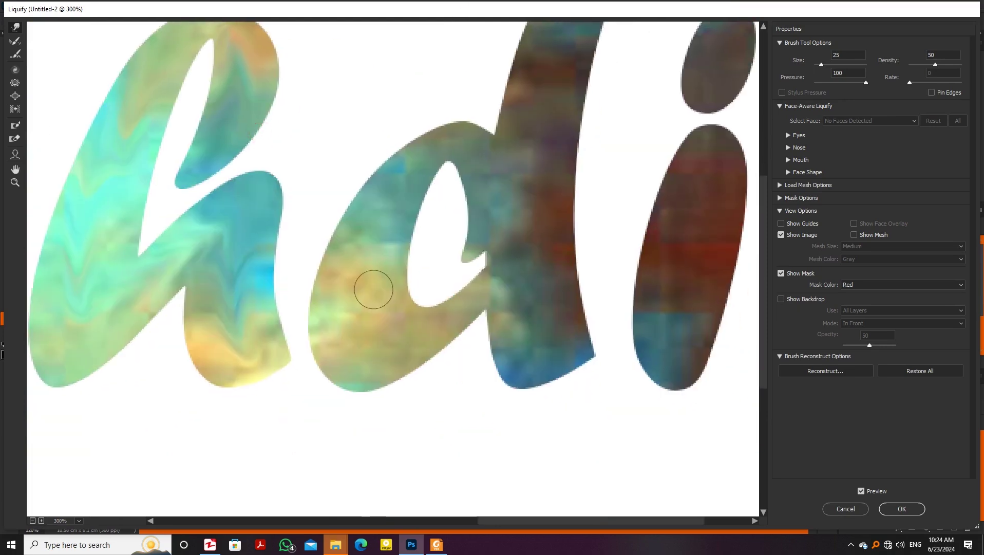
pyautogui.moveTo(407, 170)
pyautogui.mouseDown()
pyautogui.moveTo(355, 277)
pyautogui.moveTo(403, 342)
pyautogui.mouseUp()
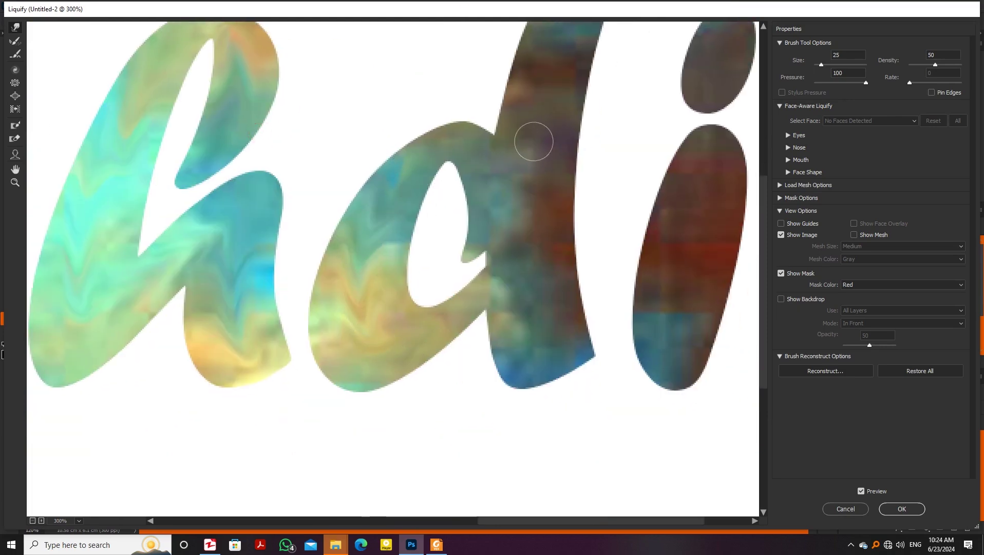
pyautogui.press('space')
pyautogui.moveTo(543, 106); pyautogui.dragTo(521, 274)
pyautogui.moveTo(542, 199); pyautogui.dragTo(533, 474)
pyautogui.press('space')
pyautogui.moveTo(502, 445)
pyautogui.mouseDown()
pyautogui.moveTo(497, 318)
pyautogui.moveTo(514, 404)
pyautogui.mouseUp()
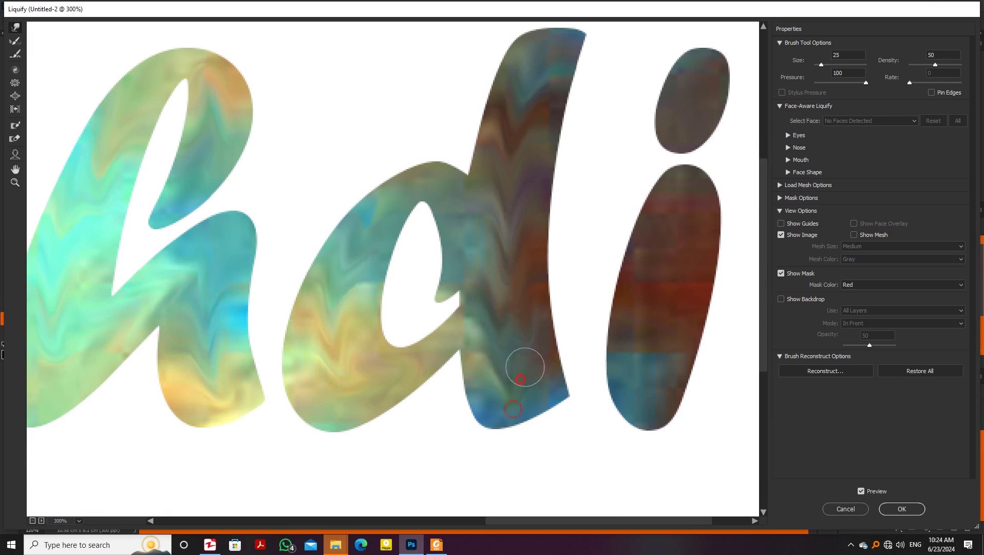
# Step: Warp the texture in the last letter's body and dot, and apply the Liquify filter
pyautogui.moveTo(687, 215); pyautogui.dragTo(645, 382)
pyautogui.press('space')
pyautogui.moveTo(646, 326); pyautogui.dragTo(568, 444)
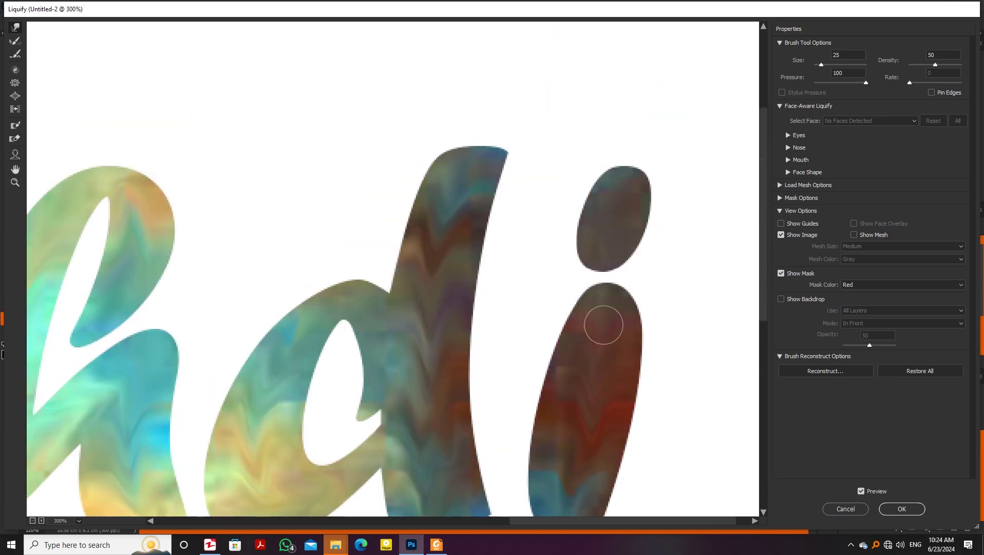
pyautogui.moveTo(629, 191)
pyautogui.mouseDown()
pyautogui.moveTo(614, 229)
pyautogui.moveTo(617, 252)
pyautogui.moveTo(615, 212)
pyautogui.moveTo(633, 184)
pyautogui.moveTo(594, 235)
pyautogui.moveTo(599, 221)
pyautogui.moveTo(672, 204)
pyautogui.mouseUp()
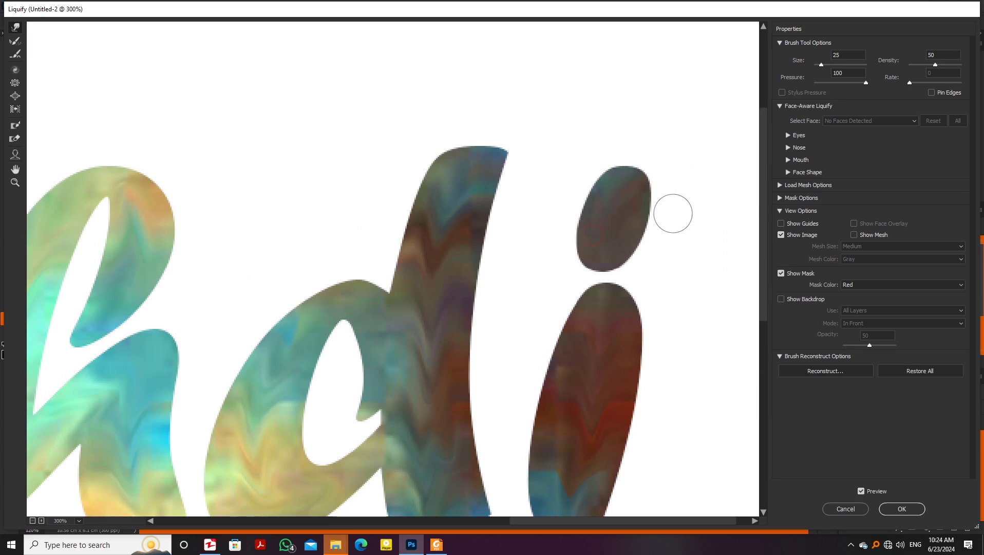
pyautogui.click(896, 509)
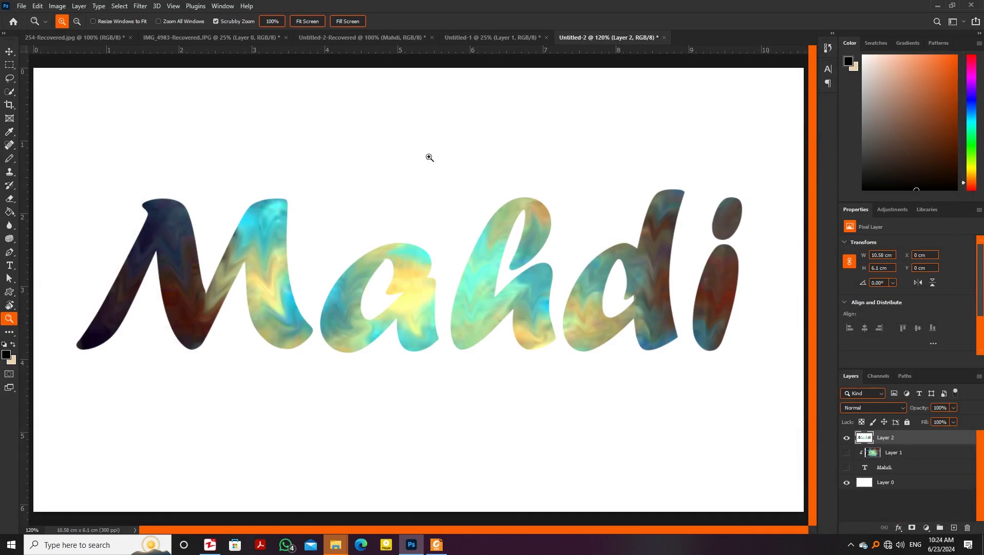
# Step: Reopen Liquify and pull the first letter's inner and lower edges downward into ragged drips with a size 25 warp brush
pyautogui.click(141, 6)
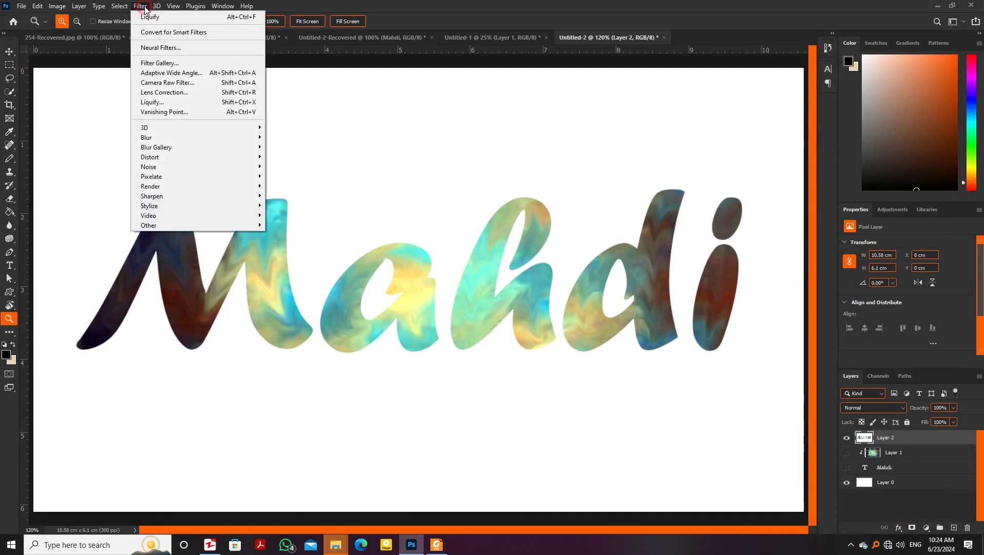
pyautogui.click(199, 102)
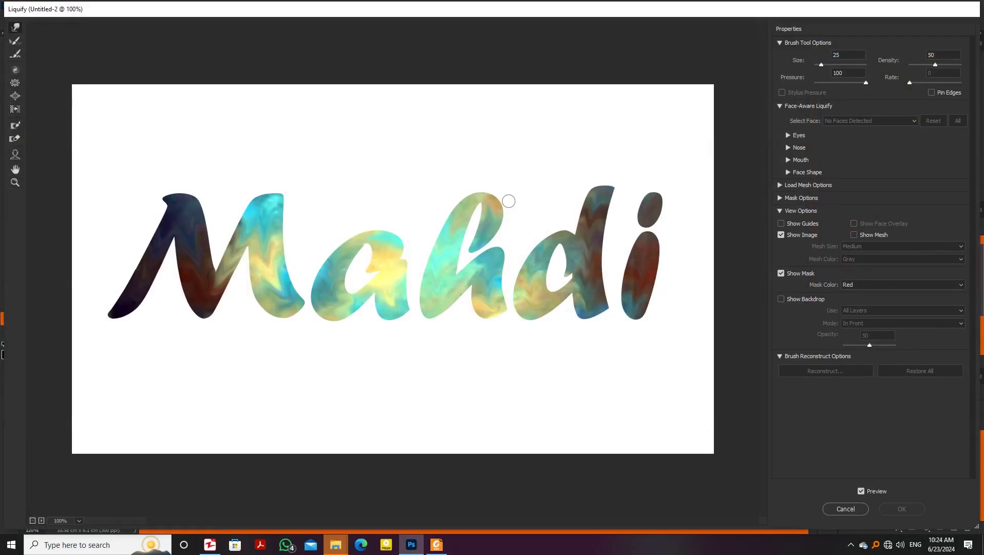
pyautogui.press('z')
pyautogui.click(154, 263)
pyautogui.click(15, 27)
pyautogui.moveTo(267, 356)
pyautogui.mouseDown()
pyautogui.moveTo(286, 300)
pyautogui.moveTo(288, 327)
pyautogui.mouseUp()
pyautogui.press(']')
pyautogui.press(']')
pyautogui.press(']')
pyautogui.moveTo(191, 432); pyautogui.dragTo(163, 485)
pyautogui.press('[')
pyautogui.moveTo(379, 397); pyautogui.dragTo(393, 459)
pyautogui.moveTo(564, 321); pyautogui.dragTo(562, 411)
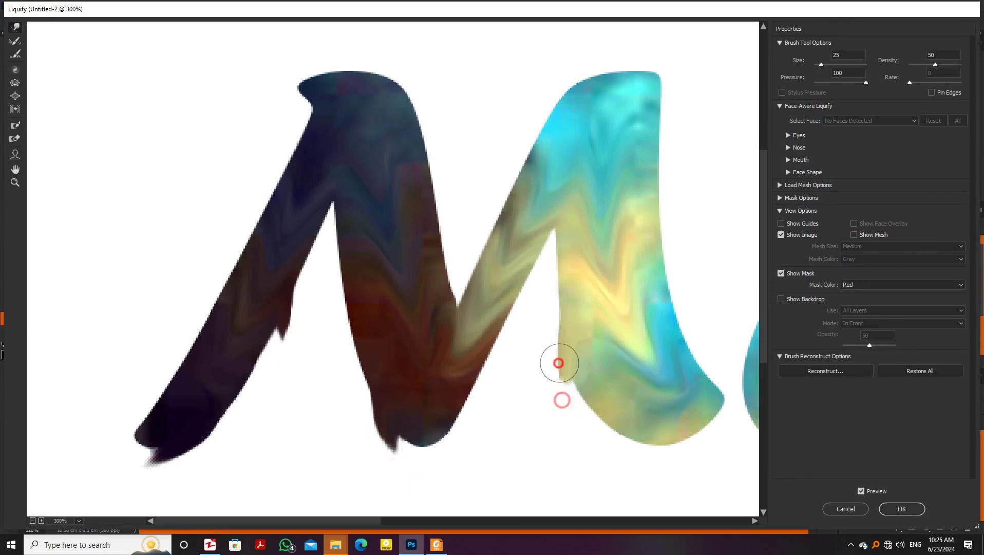
# Step: Pull pointed tips out of the first letter's outer edges and final foot, raising the brush size to 30
pyautogui.moveTo(308, 156)
pyautogui.mouseDown()
pyautogui.moveTo(244, 204)
pyautogui.moveTo(244, 222)
pyautogui.moveTo(221, 237)
pyautogui.mouseUp()
pyautogui.moveTo(436, 153)
pyautogui.mouseDown()
pyautogui.moveTo(462, 235)
pyautogui.moveTo(484, 247)
pyautogui.mouseUp()
pyautogui.press(']')
pyautogui.moveTo(657, 193); pyautogui.dragTo(698, 287)
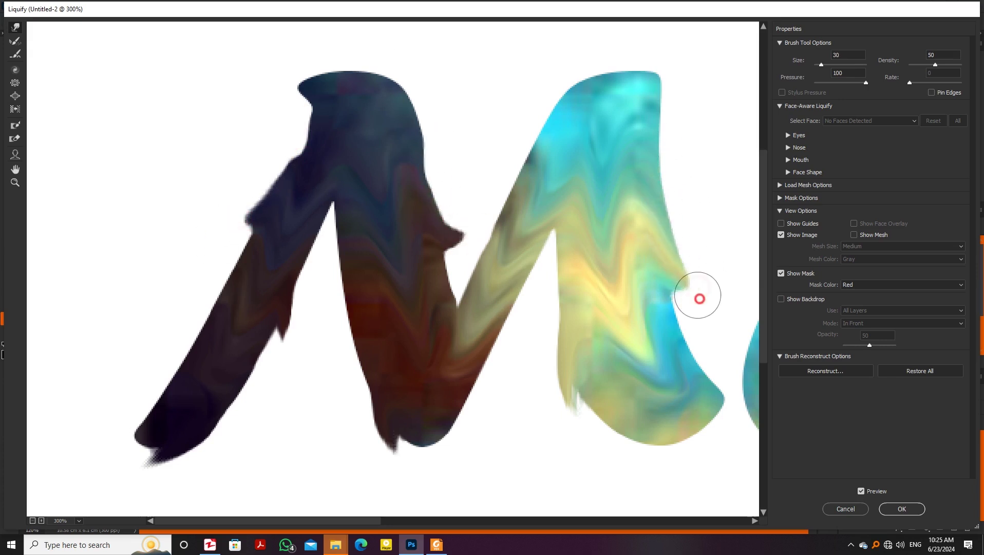
pyautogui.moveTo(657, 338); pyautogui.dragTo(679, 297)
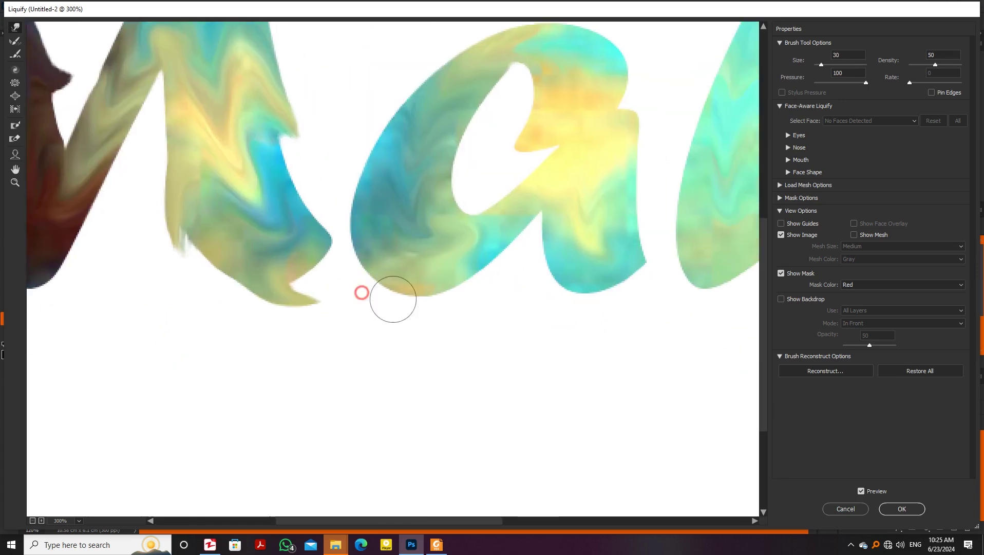
# Step: Pull ragged points from the second letter's counter, stem and lower edges with a smaller warp brush
pyautogui.hscroll(5, 361, 292)
pyautogui.scroll(3, 565, 246)
pyautogui.press('[')
pyautogui.moveTo(506, 218); pyautogui.dragTo(505, 261)
pyautogui.moveTo(649, 265)
pyautogui.mouseDown()
pyautogui.moveTo(503, 211)
pyautogui.moveTo(524, 277)
pyautogui.moveTo(424, 210)
pyautogui.mouseUp()
# Step: Pull pointed drips from the third letter's foot, inner edges, arch and upper loop with a size 20 brush
pyautogui.hscroll(1, 458, 250)
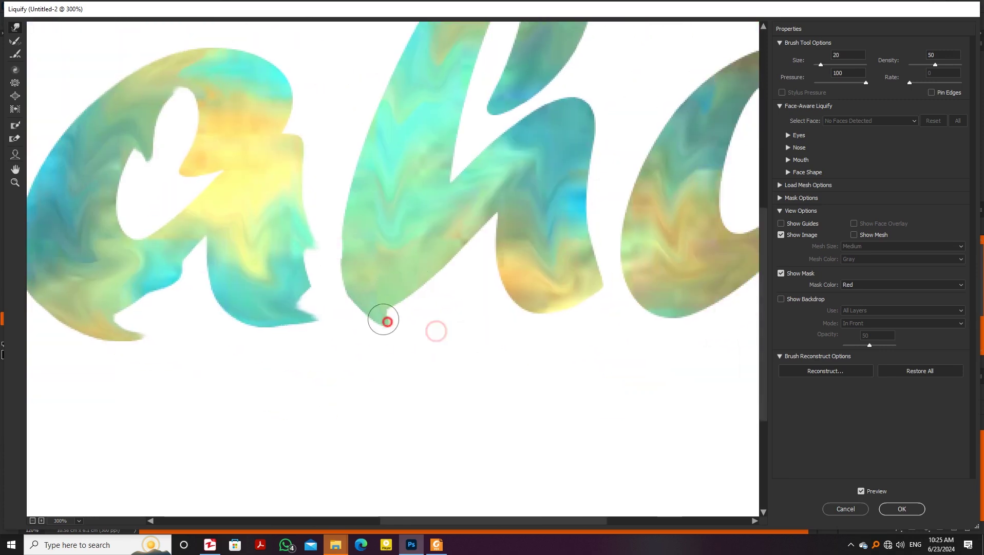
pyautogui.scroll(1, 504, 293)
pyautogui.moveTo(508, 306); pyautogui.dragTo(521, 377)
pyautogui.moveTo(493, 160); pyautogui.dragTo(485, 233)
pyautogui.moveTo(552, 242); pyautogui.dragTo(437, 188)
pyautogui.moveTo(500, 196); pyautogui.dragTo(503, 234)
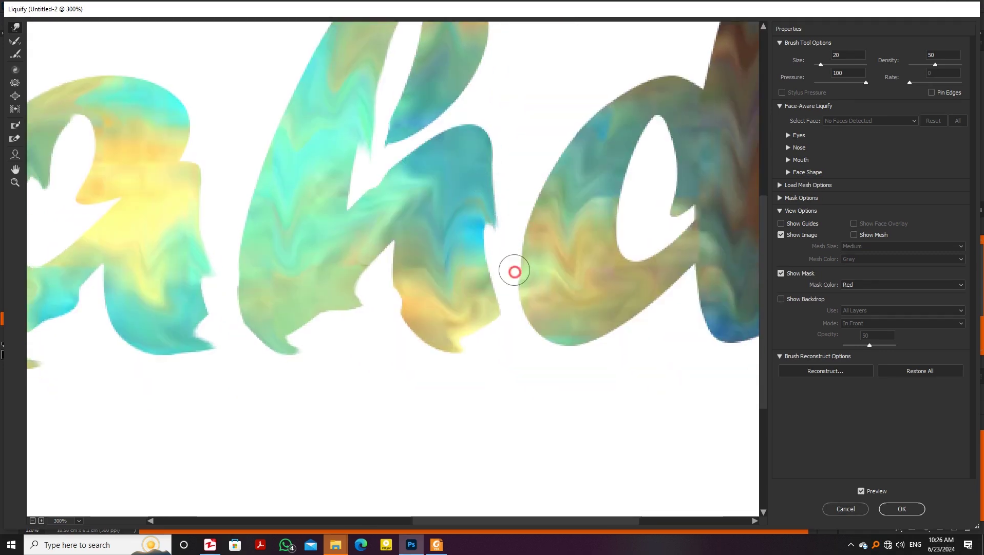
pyautogui.scroll(3, 508, 221)
pyautogui.scroll(1, 448, 150)
pyautogui.hscroll(1, 448, 149)
pyautogui.scroll(-1, 452, 170)
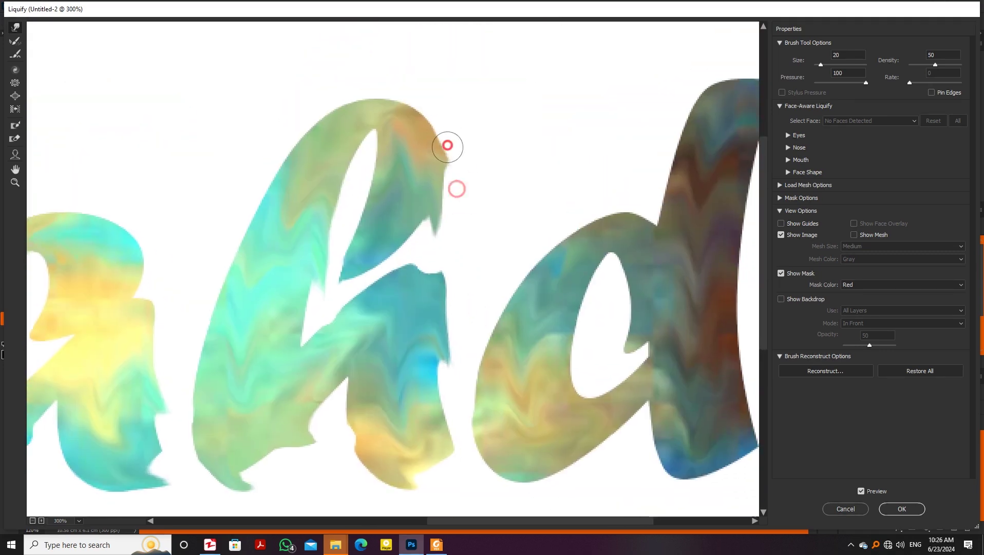
# Step: Pull ragged points from the lower edges of the fourth letter's bowl and stem
pyautogui.hscroll(3, 464, 218)
pyautogui.scroll(-2, 464, 218)
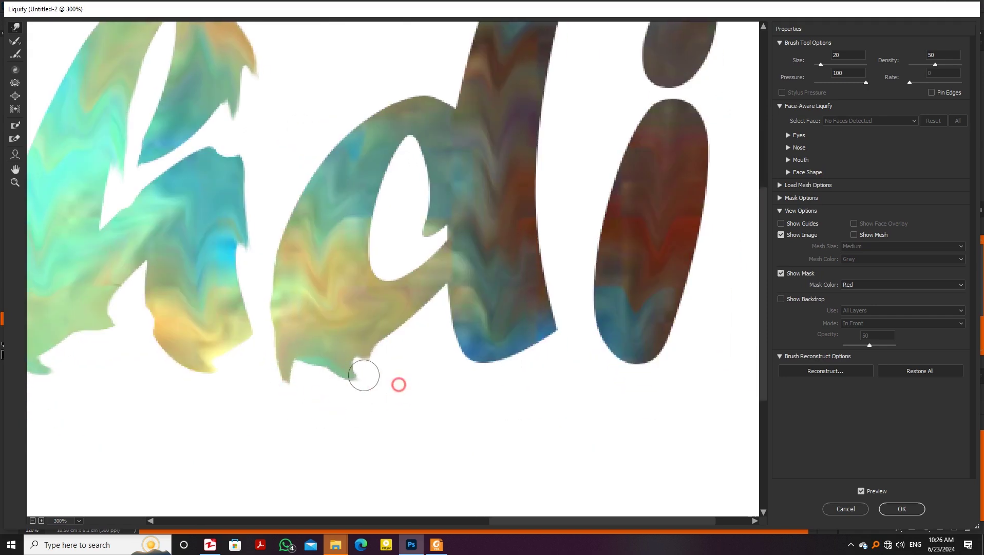
pyautogui.hscroll(2, 401, 386)
pyautogui.scroll(2, 401, 385)
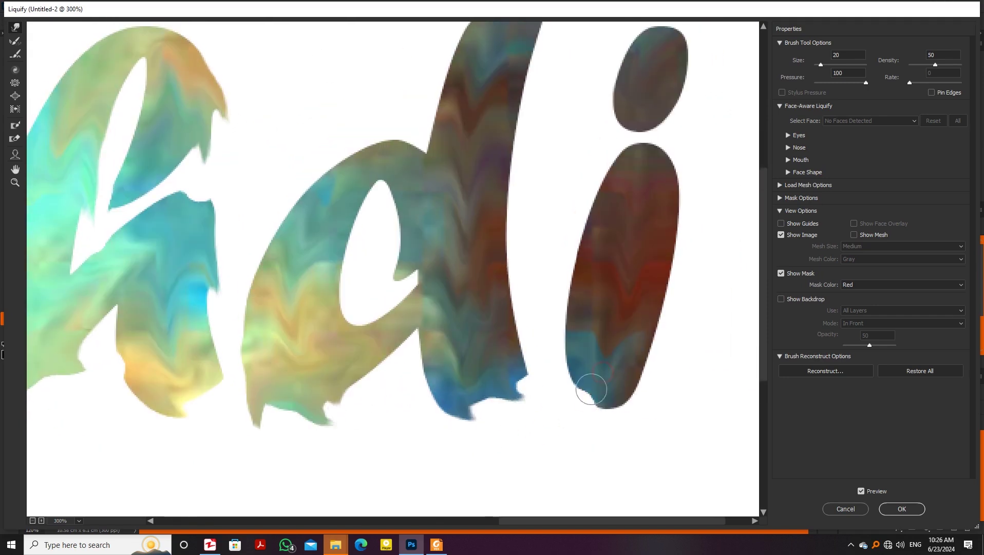
# Step: Pull pointed tips from the last letter's body and dot and from the fourth letter's remaining stem and counter edges
pyautogui.scroll(2, 650, 390)
pyautogui.hscroll(1, 650, 390)
pyautogui.moveTo(649, 423); pyautogui.dragTo(654, 438)
pyautogui.moveTo(584, 381); pyautogui.dragTo(614, 448)
pyautogui.moveTo(536, 228)
pyautogui.mouseDown()
pyautogui.moveTo(543, 295)
pyautogui.moveTo(534, 292)
pyautogui.moveTo(533, 316)
pyautogui.mouseUp()
pyautogui.moveTo(362, 404)
pyautogui.mouseDown()
pyautogui.moveTo(377, 304)
pyautogui.moveTo(530, 301)
pyautogui.moveTo(705, 182)
pyautogui.moveTo(616, 208)
pyautogui.moveTo(604, 232)
pyautogui.mouseUp()
pyautogui.moveTo(603, 232); pyautogui.dragTo(533, 274)
pyautogui.moveTo(646, 169)
pyautogui.mouseDown()
pyautogui.moveTo(635, 191)
pyautogui.moveTo(646, 224)
pyautogui.mouseUp()
pyautogui.moveTo(666, 344); pyautogui.dragTo(692, 242)
# Step: Look back over the warped edges of the earlier letters and apply the Liquify filter
pyautogui.moveTo(415, 288); pyautogui.dragTo(618, 282)
pyautogui.moveTo(321, 273); pyautogui.dragTo(493, 232)
pyautogui.click(435, 256)
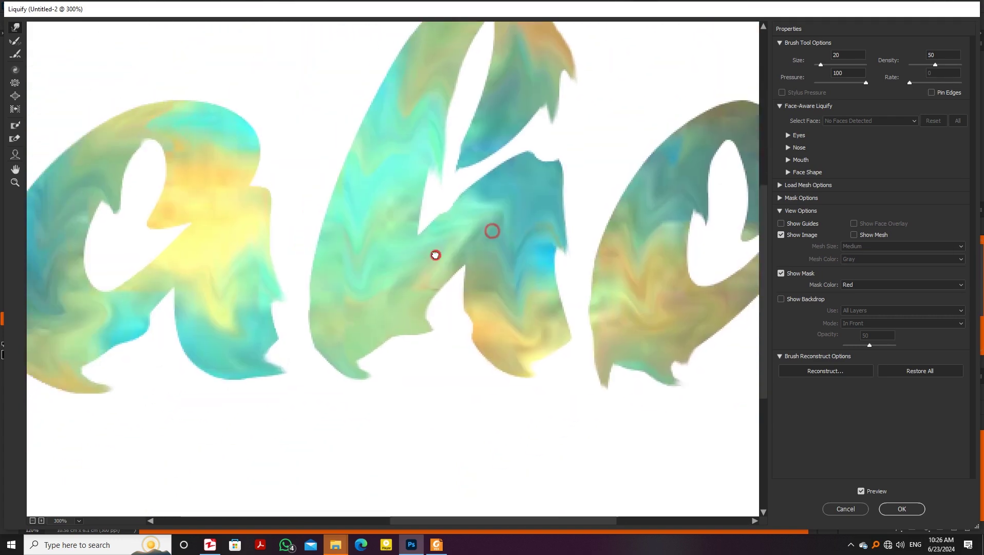
pyautogui.moveTo(326, 246); pyautogui.dragTo(454, 288)
pyautogui.moveTo(411, 256)
pyautogui.mouseDown()
pyautogui.moveTo(485, 226)
pyautogui.moveTo(567, 215)
pyautogui.mouseUp()
pyautogui.moveTo(436, 218); pyautogui.dragTo(409, 214)
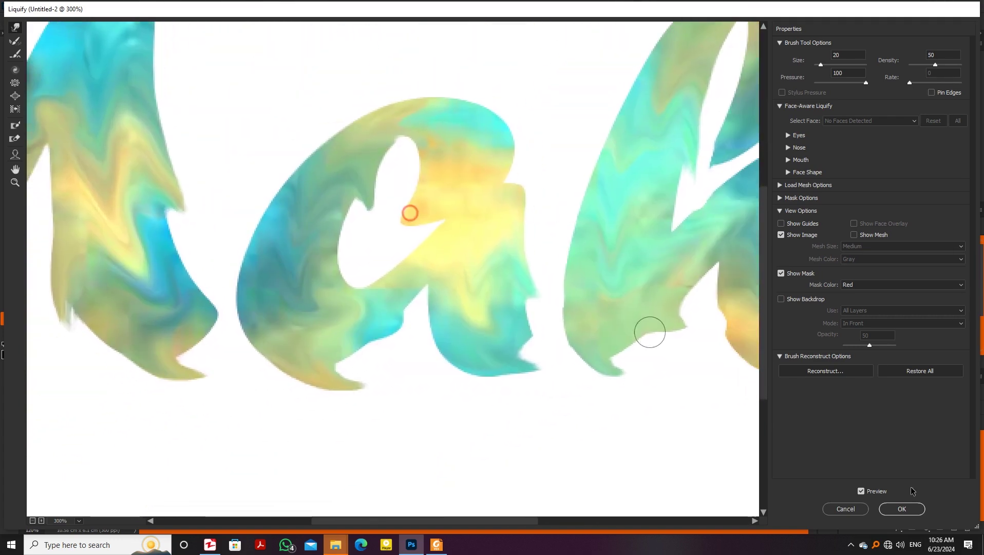
pyautogui.click(902, 509)
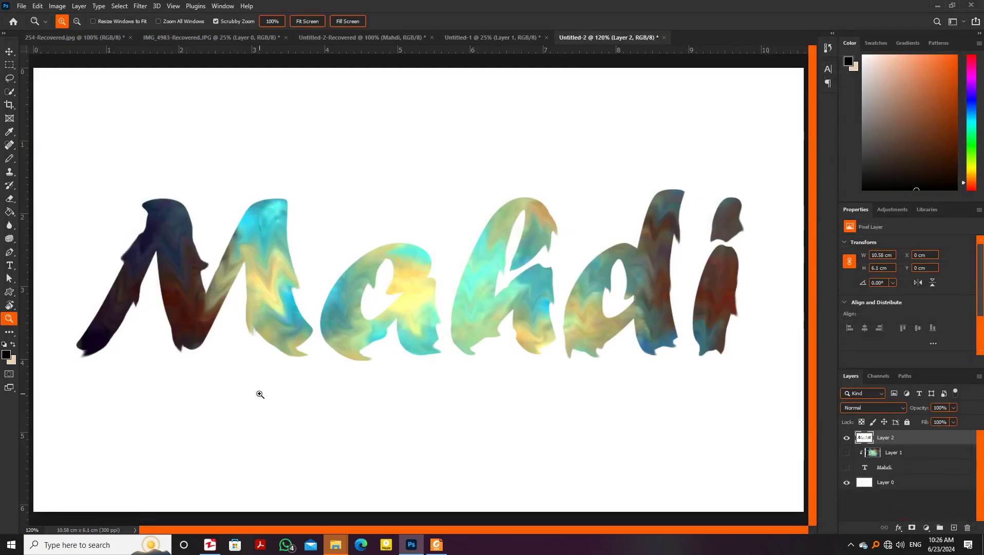
# Step: Reapply the last Liquify warp to exaggerate the drips, and duplicate Layer 2
pyautogui.click(141, 7)
pyautogui.click(163, 14)
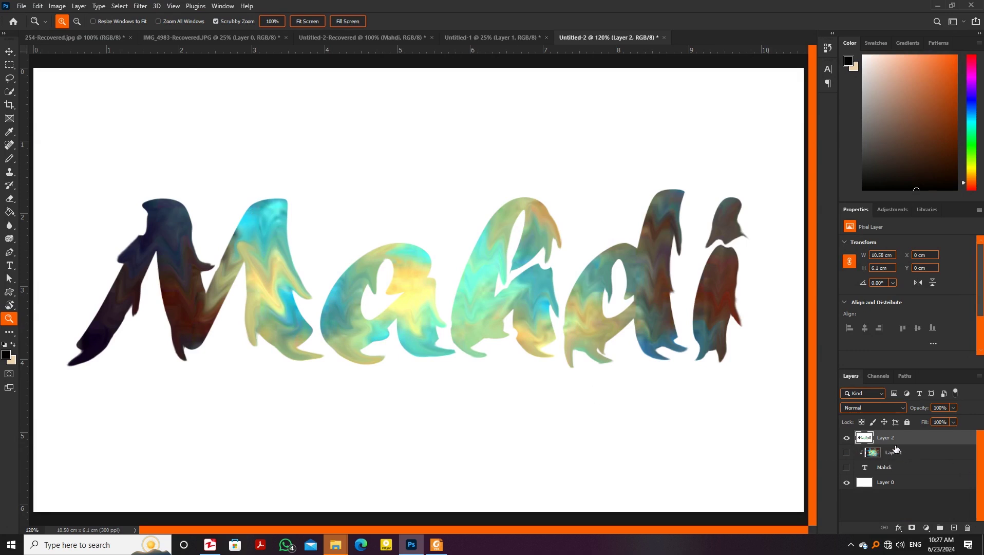
pyautogui.hotkey('ctrl', 'j')
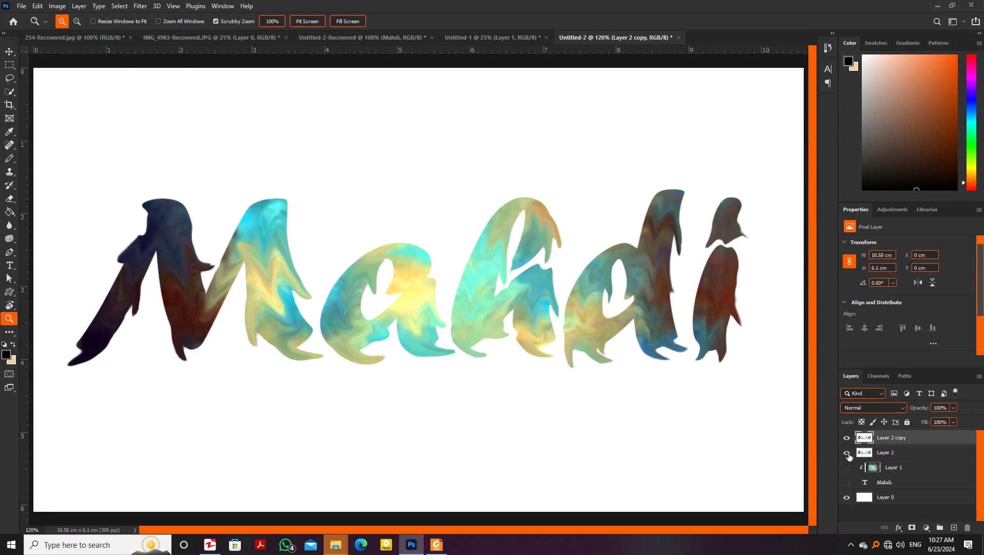
# Step: Hide the original Layer 2 and erase the white background around the lettering on its copy with the Magic Eraser
pyautogui.press('e')
pyautogui.hotkey('shift', 'e')
pyautogui.hotkey('shift', 'e')
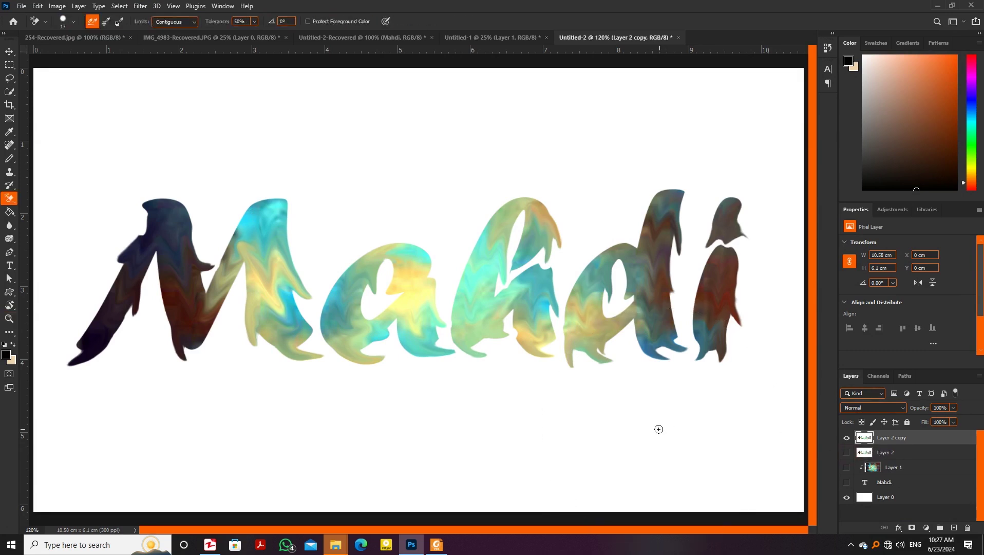
pyautogui.click(656, 426)
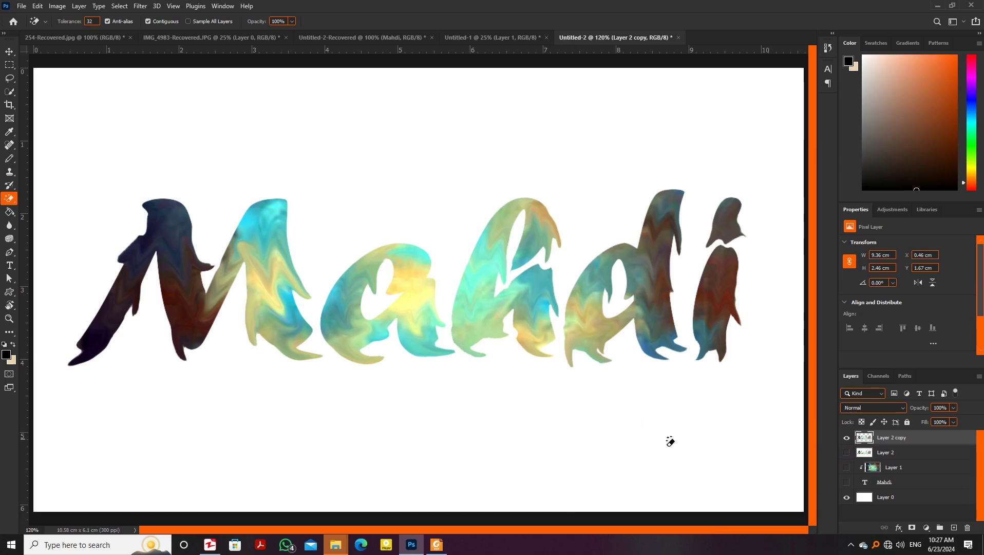
pyautogui.click(846, 441)
pyautogui.click(847, 440)
# Step: Erase the white left inside the second and fourth letters, hiding the white Layer 0 for the cleanup and showing it again
pyautogui.click(848, 498)
pyautogui.click(847, 498)
pyautogui.click(847, 497)
pyautogui.click(623, 304)
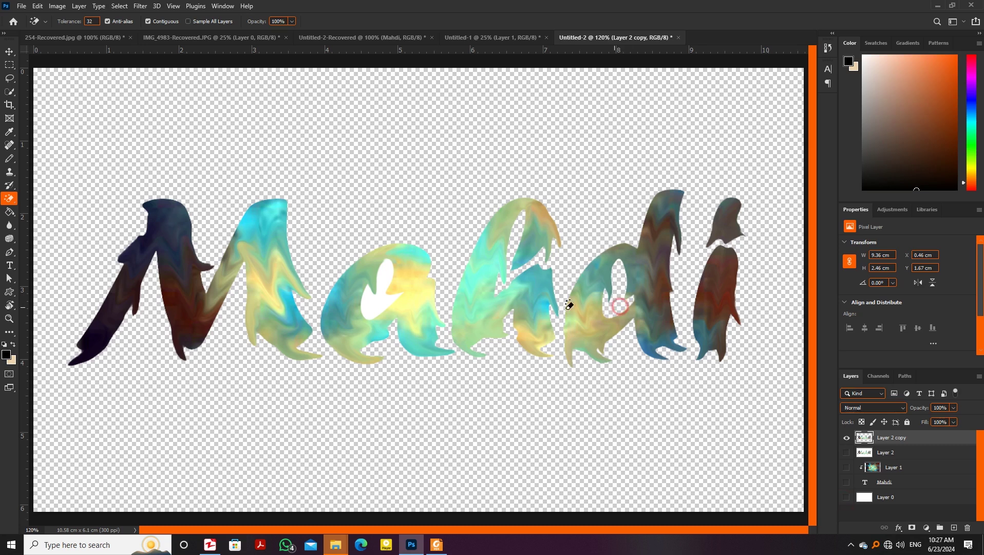
pyautogui.click(379, 297)
pyautogui.click(847, 497)
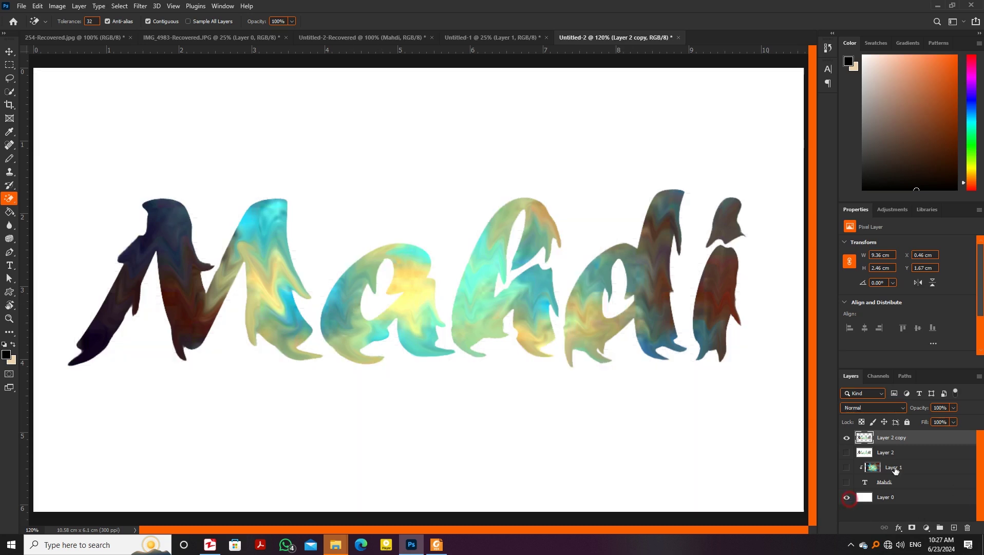
# Step: Add a new empty layer directly above Layer 2 and switch to the Gradient tool
pyautogui.click(906, 454)
pyautogui.hotkey('ctrl', 'shift', 'n')
pyautogui.press('Return')
pyautogui.press('g')
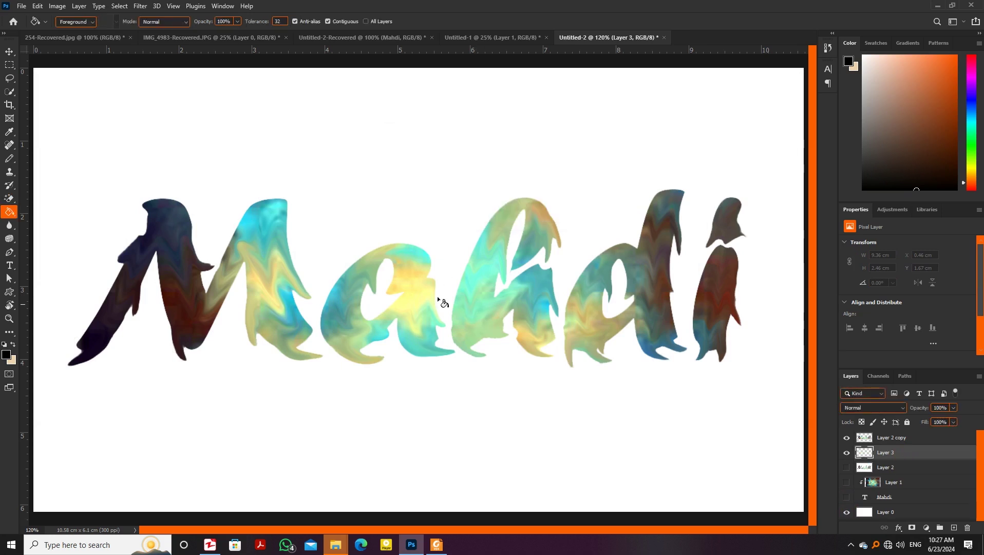
pyautogui.rightClick(9, 213)
pyautogui.click(33, 211)
# Step: Edit the colour-to-transparent gradient so its starting colour stop is light orange
pyautogui.click(76, 22)
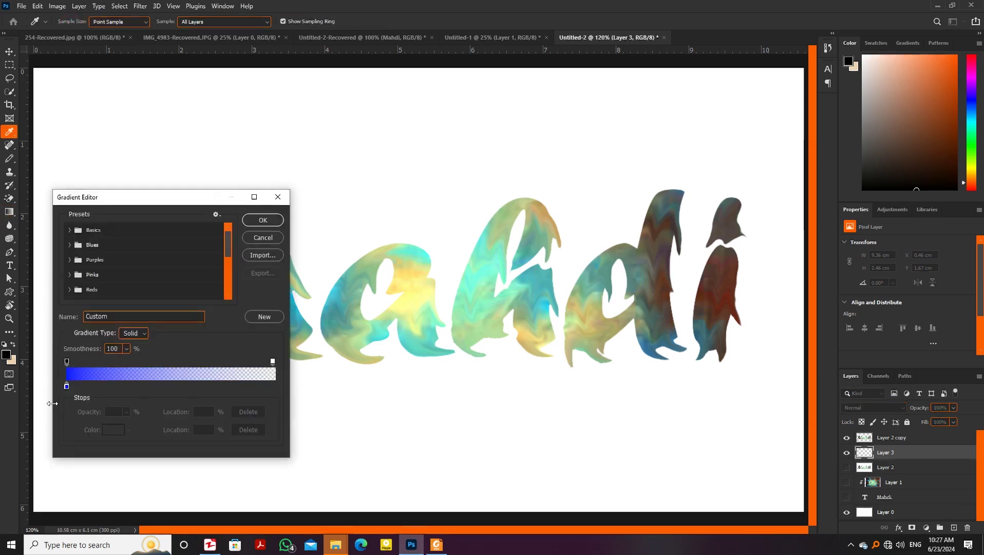
pyautogui.click(66, 385)
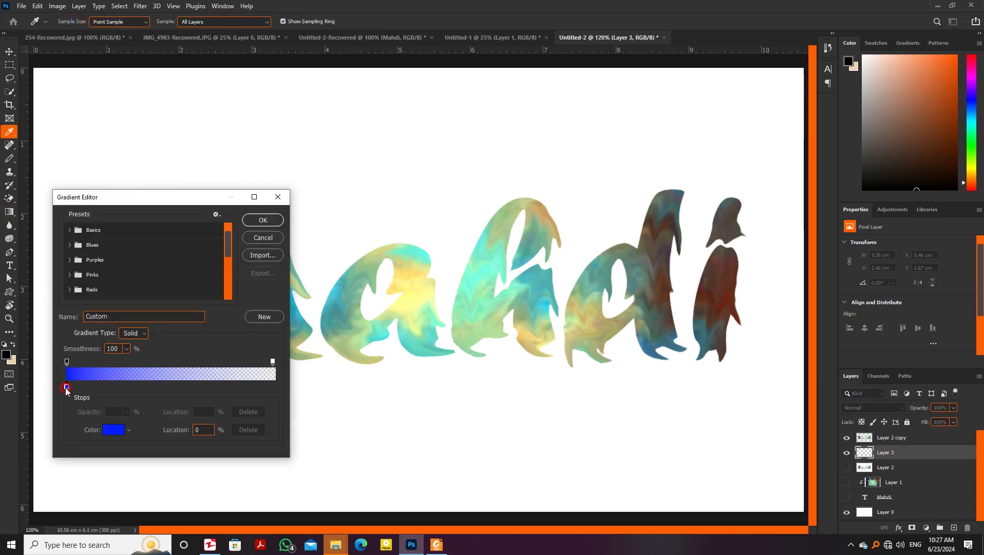
pyautogui.click(120, 428)
pyautogui.moveTo(853, 242); pyautogui.dragTo(855, 252)
pyautogui.click(774, 135)
pyautogui.moveTo(773, 140)
pyautogui.mouseDown()
pyautogui.moveTo(765, 149)
pyautogui.moveTo(754, 132)
pyautogui.moveTo(774, 130)
pyautogui.mouseUp()
pyautogui.click(947, 131)
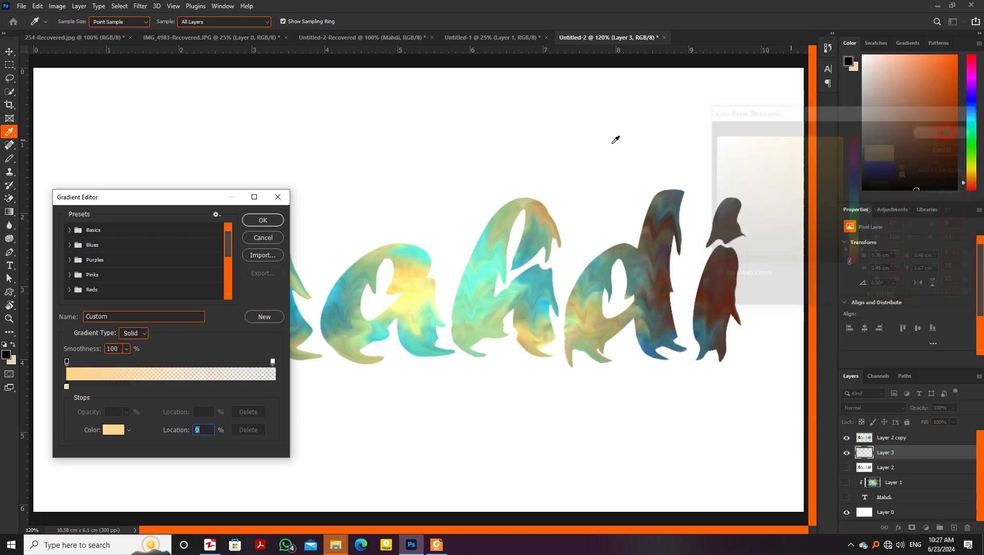
pyautogui.click(263, 220)
# Step: Fill Layer 3 with a reversed radial gradient from the canvas centre to the lower-right corner, replacing the unreversed attempt
pyautogui.moveTo(432, 290); pyautogui.dragTo(801, 504)
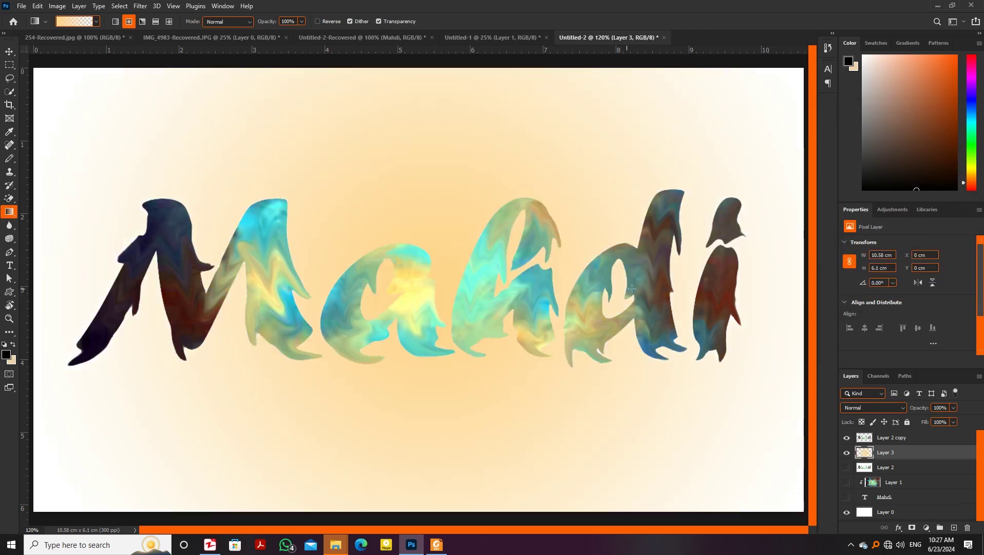
pyautogui.hotkey('ctrl', 'z')
pyautogui.click(321, 21)
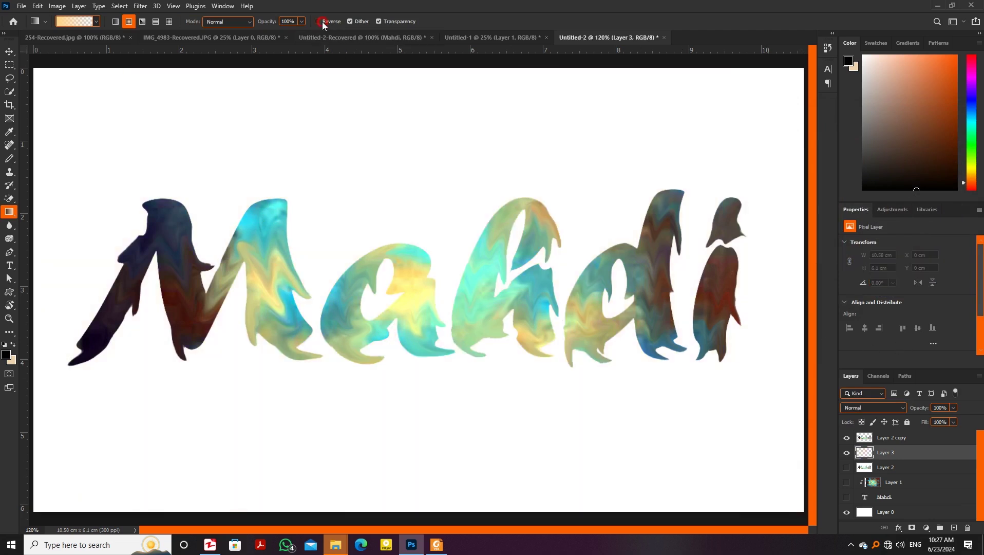
pyautogui.moveTo(439, 280); pyautogui.dragTo(801, 504)
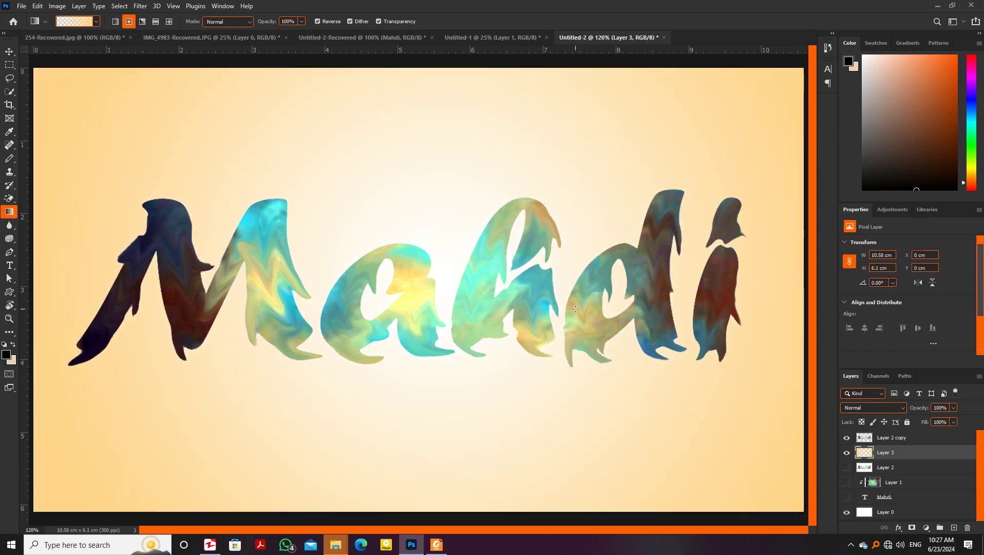
pyautogui.hotkey('ctrl', '-')
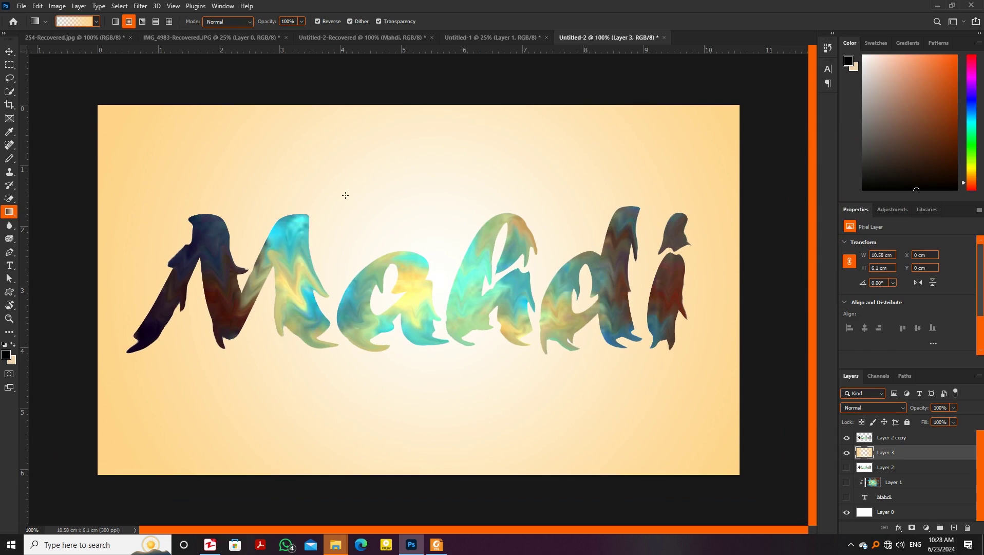